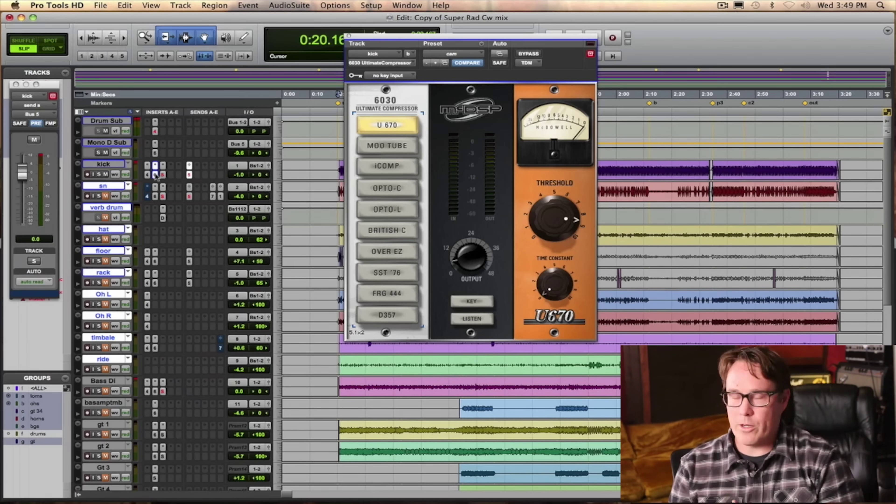
Audition the kick through the 6030 Ultimate Compressor's U 670 module while adjusting its threshold and time constant.
key(space)
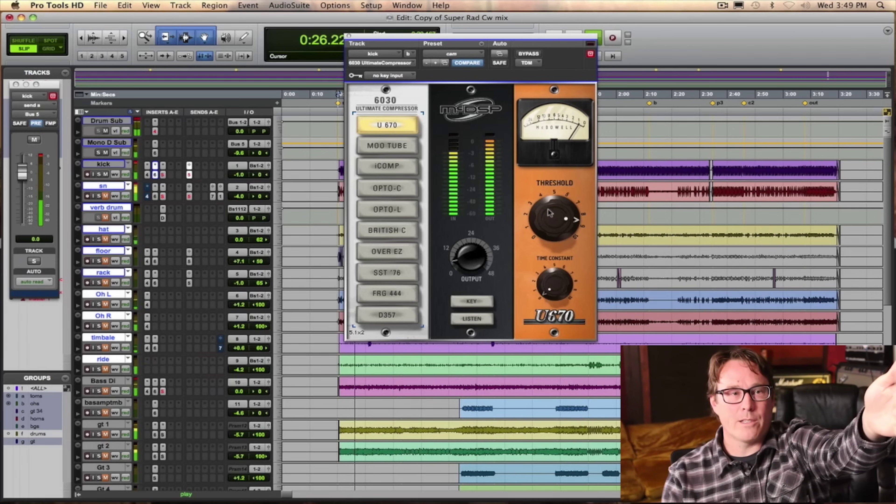
mouse_move(551, 211)
mouse_down()
mouse_move(550, 269)
mouse_move(538, 220)
mouse_up()
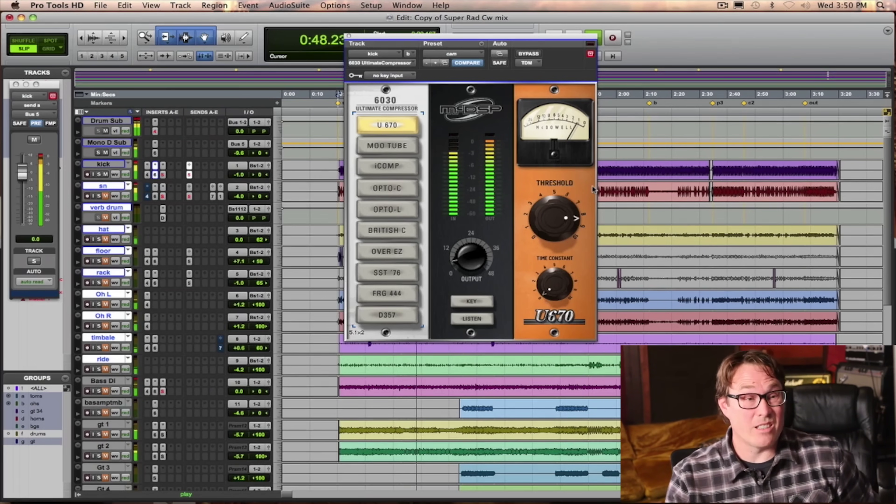
key(space)
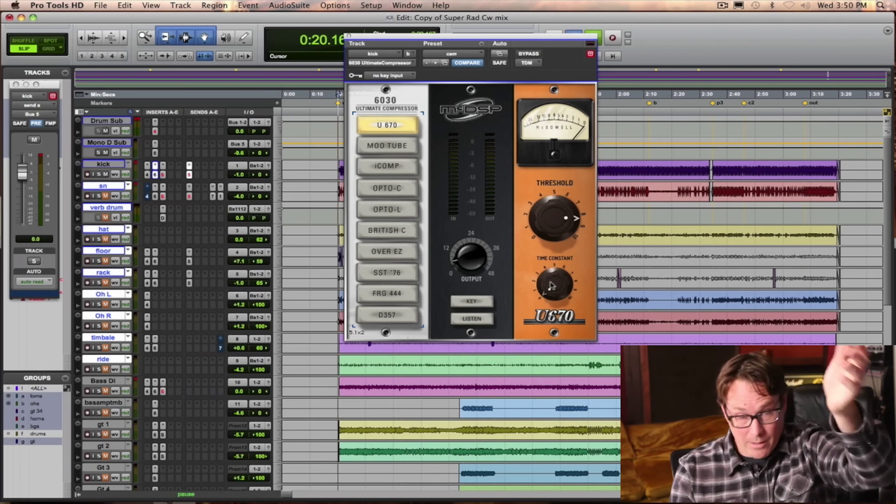
key(space)
drag(552, 285, 576, 126)
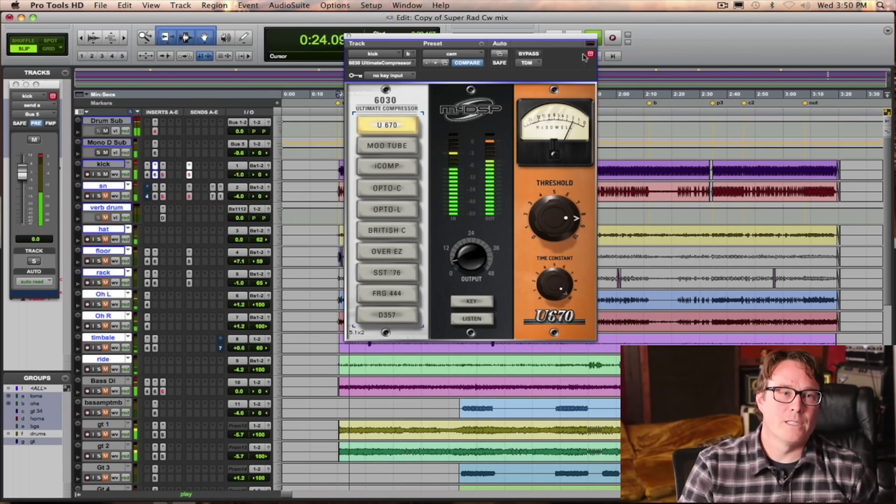
drag(560, 287, 594, 312)
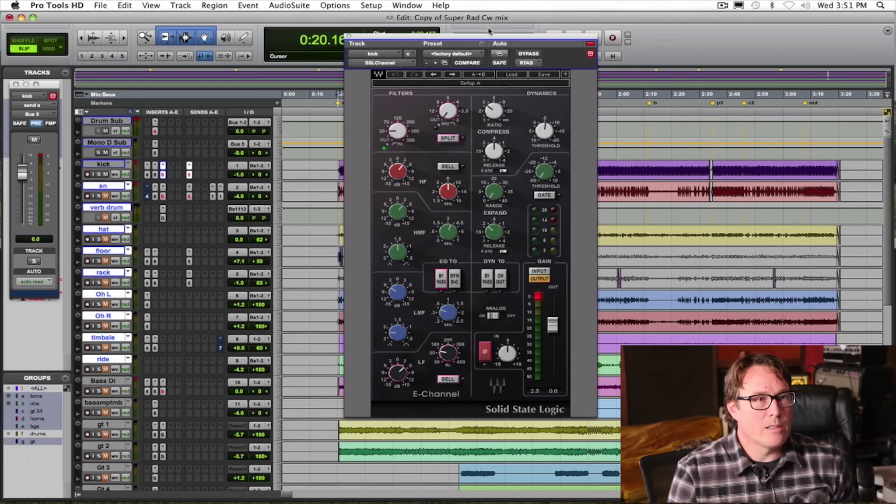
Move the kick's SSLChannel window clear of the tracks and compare the kick's processing bypassed and active during playback.
drag(485, 33, 731, 18)
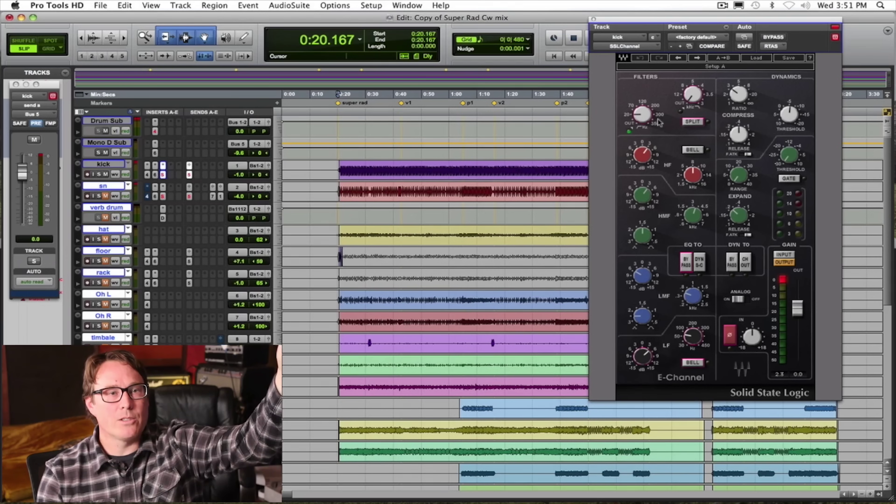
mouse_move(769, 111)
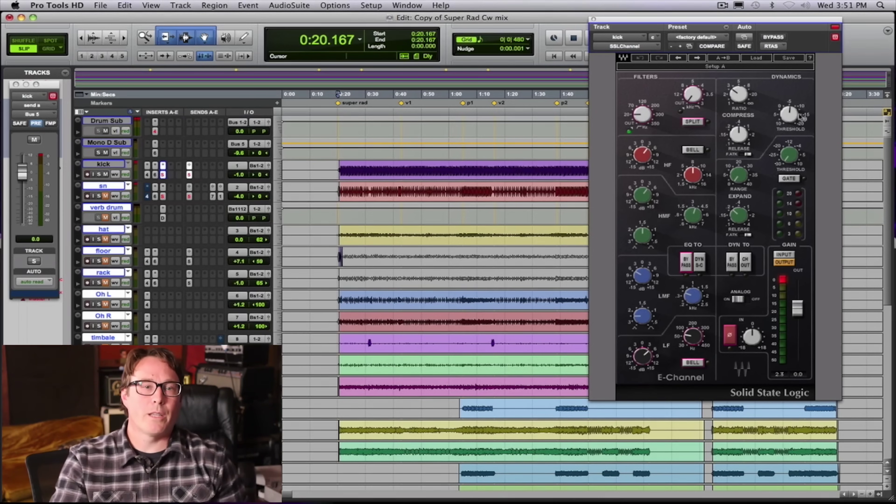
key(space)
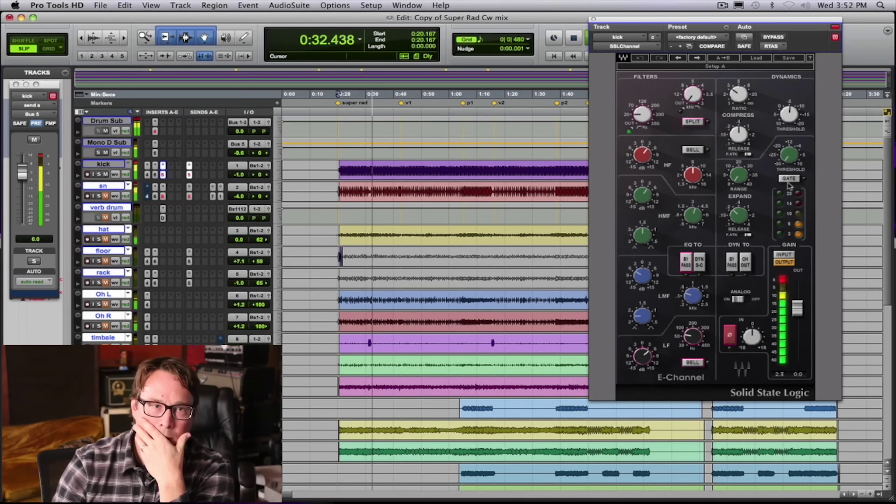
click(776, 37)
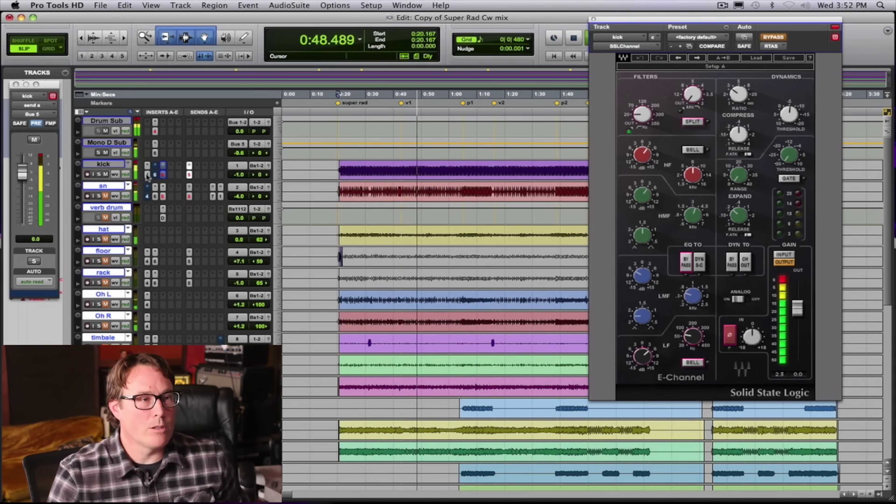
super+click(163, 175)
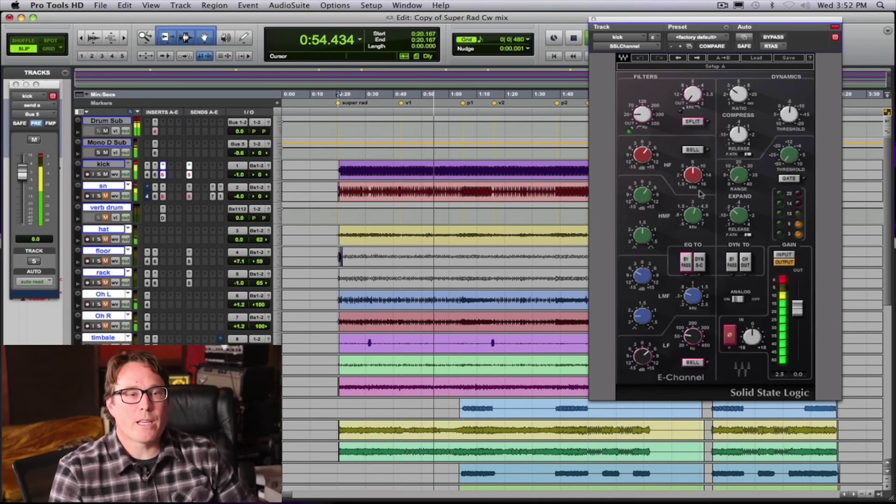
key(space)
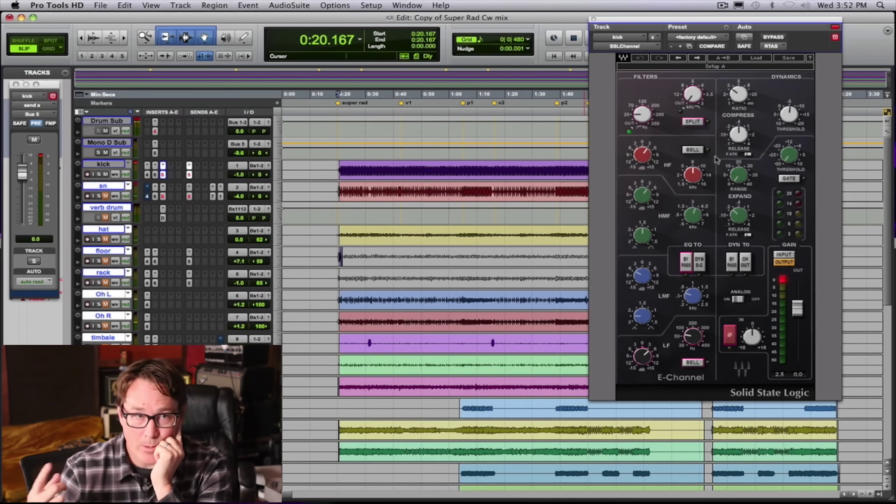
Play the kick while boosting the SSLChannel's HMF gain and sweeping the HMF frequency.
mouse_move(653, 209)
key(space)
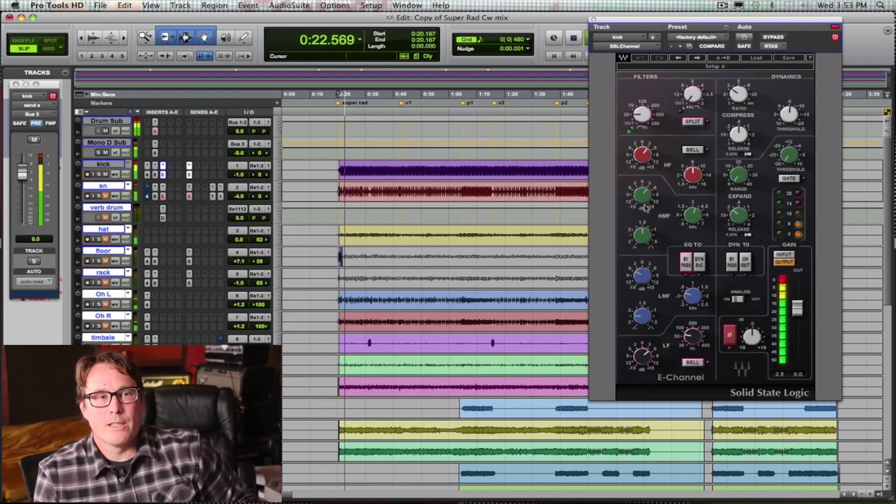
mouse_move(644, 193)
drag(645, 194, 644, 191)
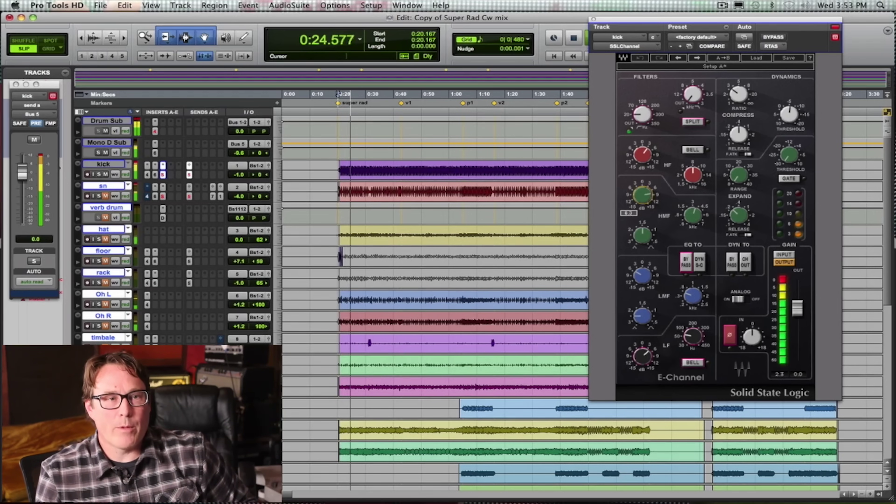
click(692, 215)
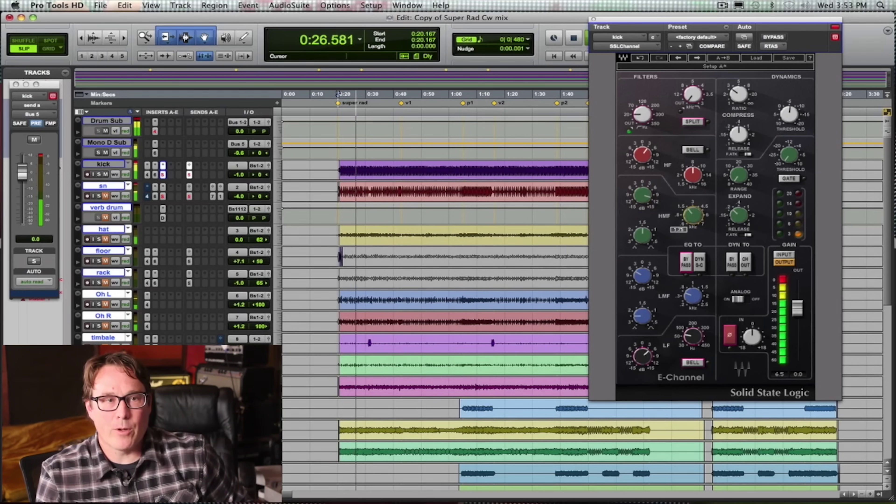
drag(693, 216, 693, 214)
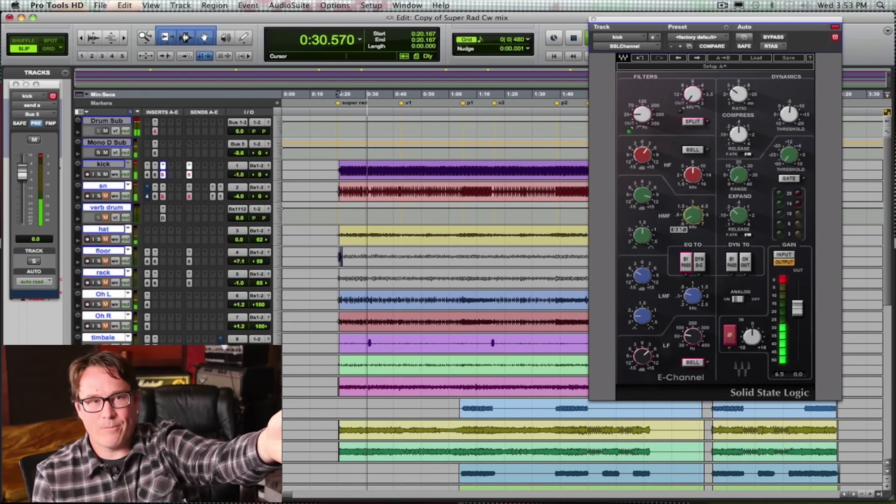
mouse_move(692, 214)
mouse_down()
mouse_move(693, 194)
mouse_move(693, 203)
mouse_up()
Cut, reset and readjust the HMF gain on the kick's SSLChannel, and stop playback.
mouse_move(640, 194)
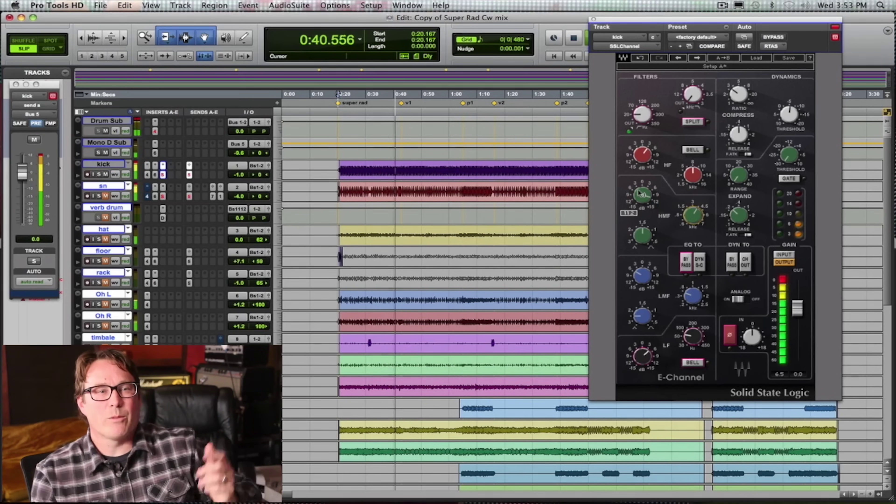
drag(640, 194, 639, 199)
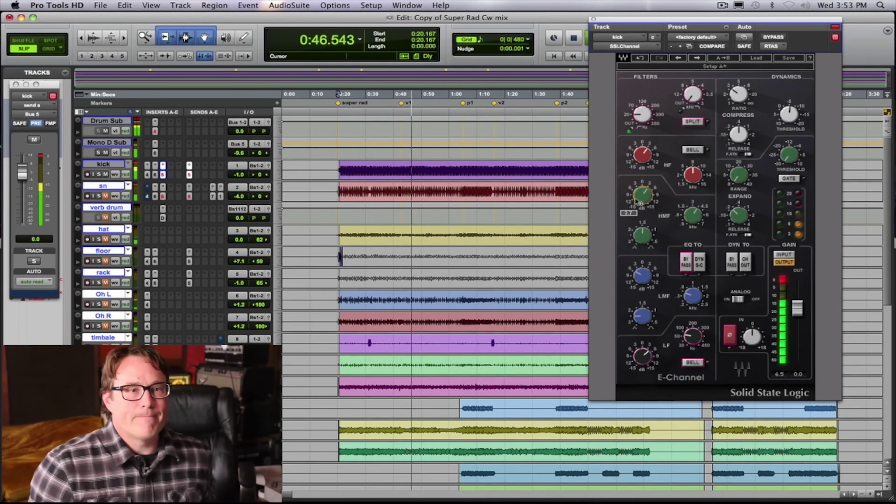
alt+click(640, 194)
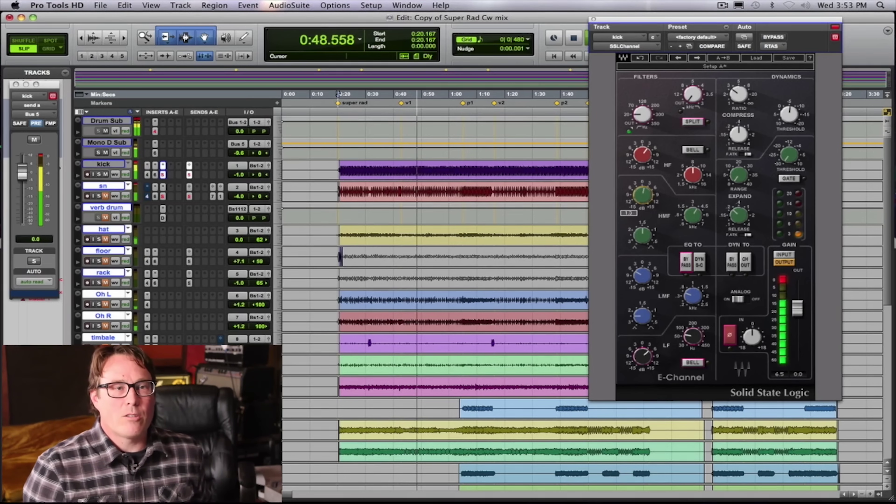
drag(638, 197, 638, 193)
key(space)
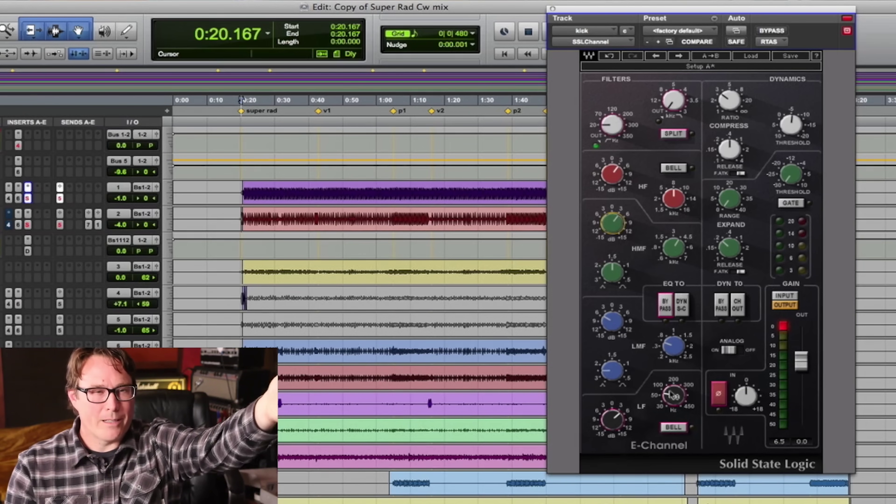
mouse_move(668, 399)
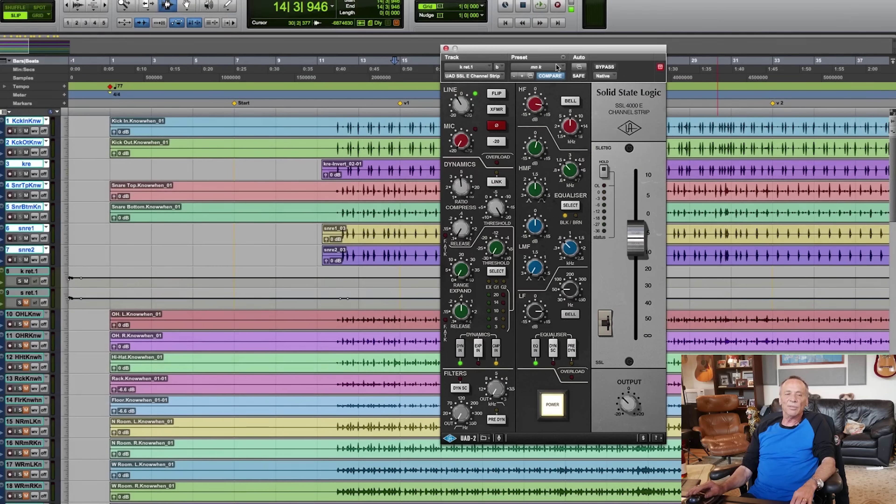
Choose the mn k preset for k ret.1's UAD SSL E Channel Strip and adjust its HF and LF gains.
click(557, 67)
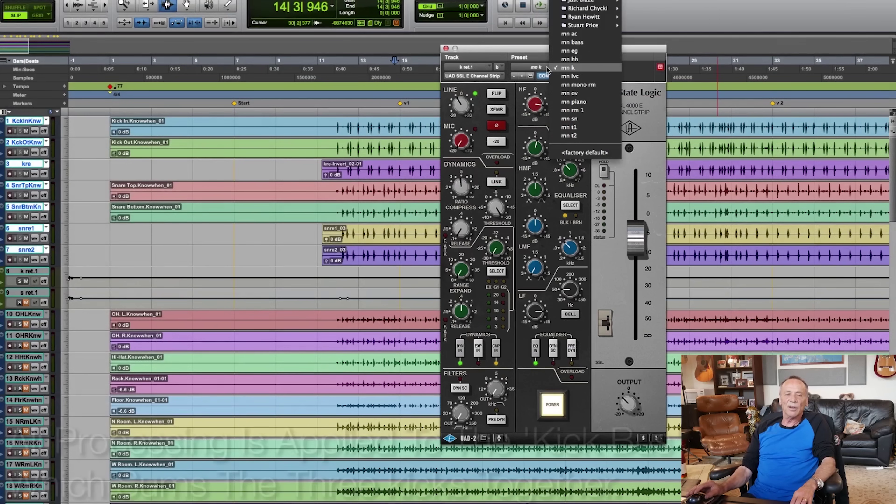
click(575, 68)
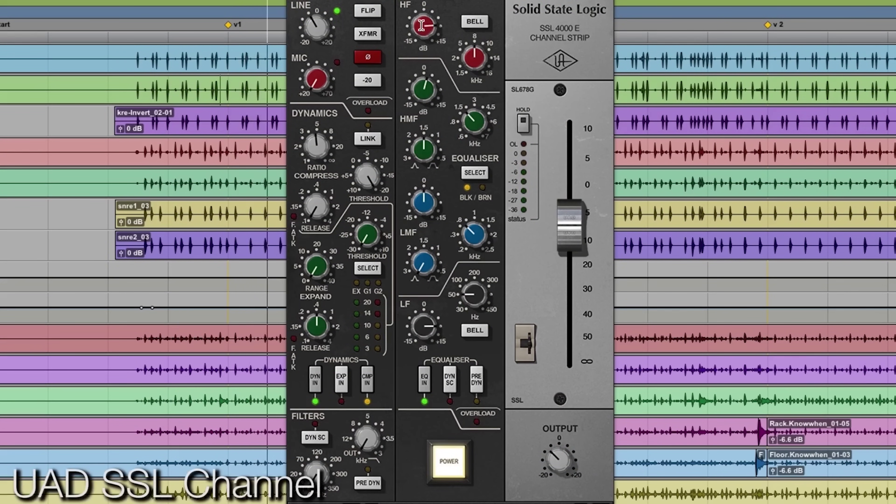
drag(423, 35, 422, 24)
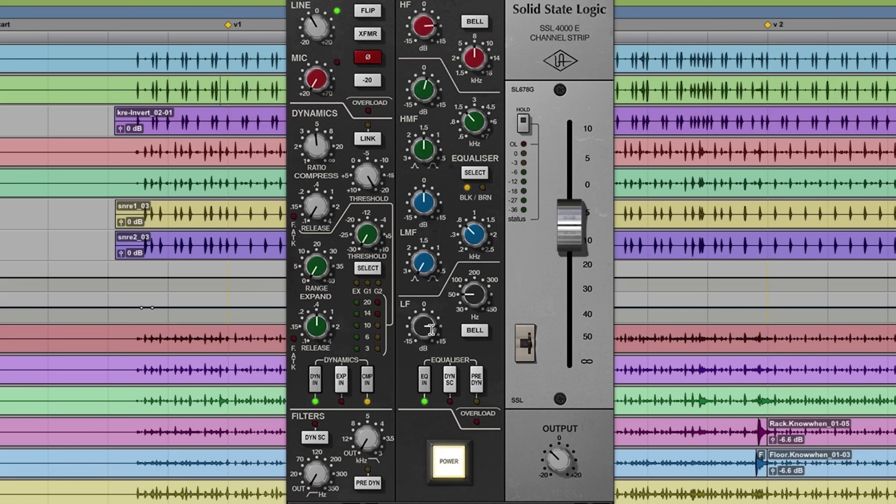
mouse_move(429, 331)
mouse_down()
mouse_move(422, 366)
mouse_move(423, 326)
mouse_up()
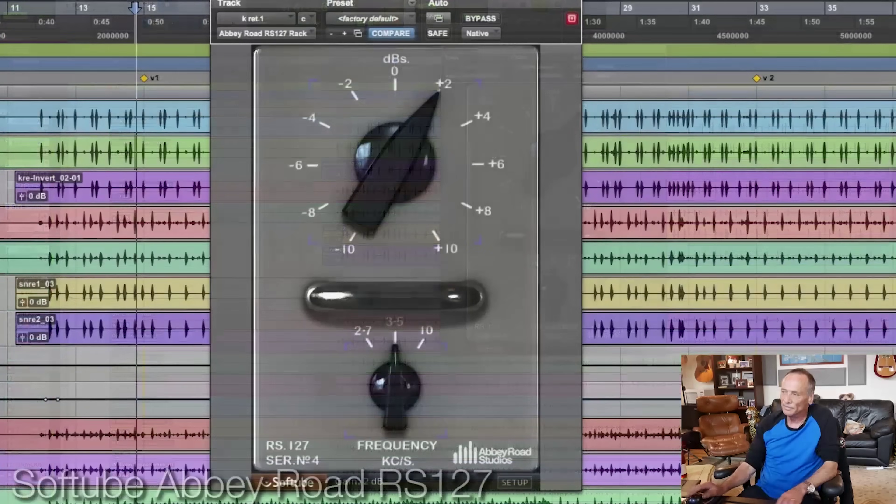
Compare k ret.1's Abbey Road RS127 EQ bypassed and active, and set it to +2 dB at 2.7 kHz.
click(480, 18)
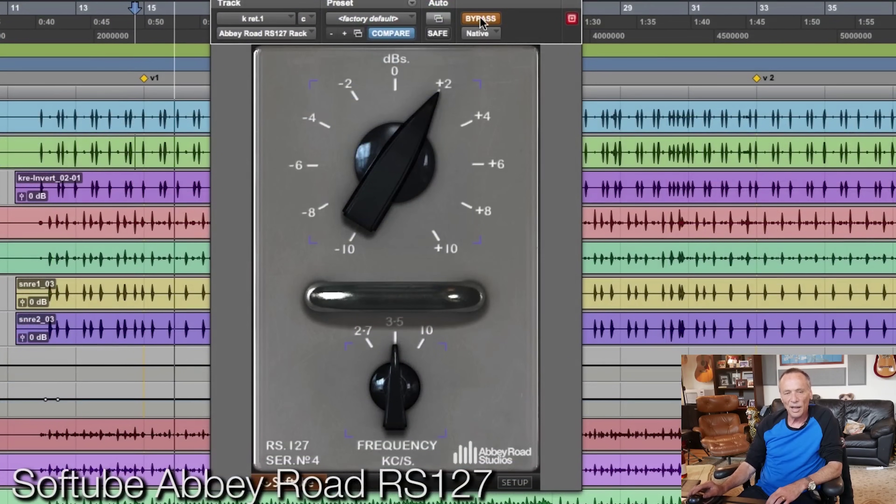
click(481, 18)
mouse_move(421, 115)
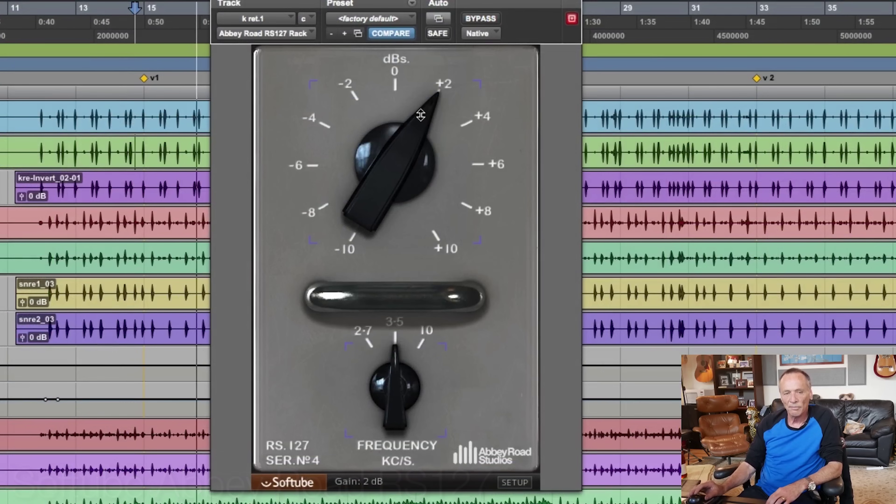
drag(421, 115, 419, 215)
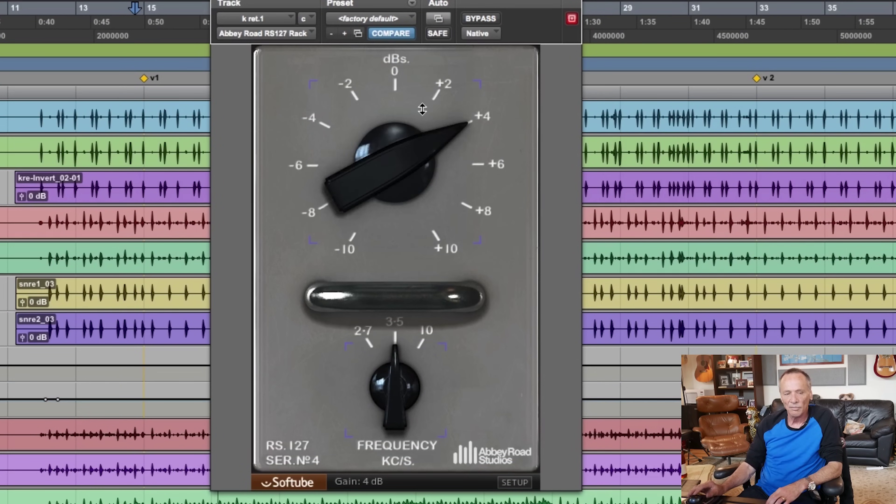
drag(394, 357, 384, 369)
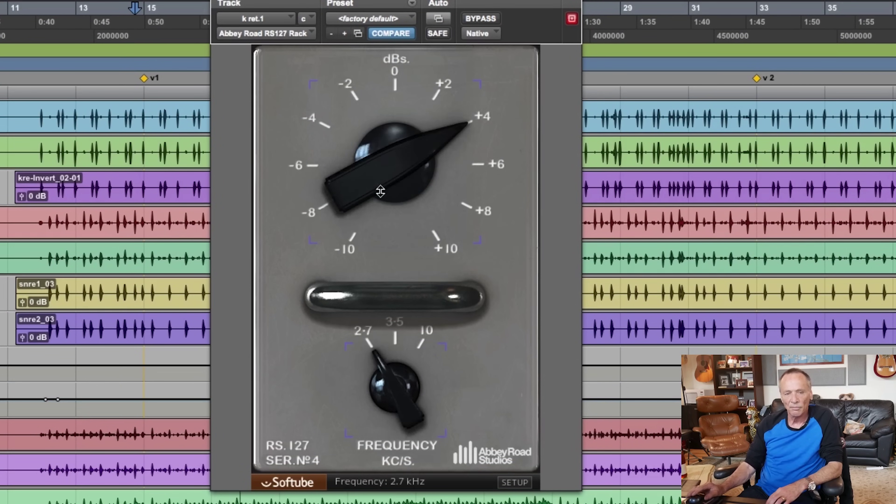
drag(383, 175, 381, 192)
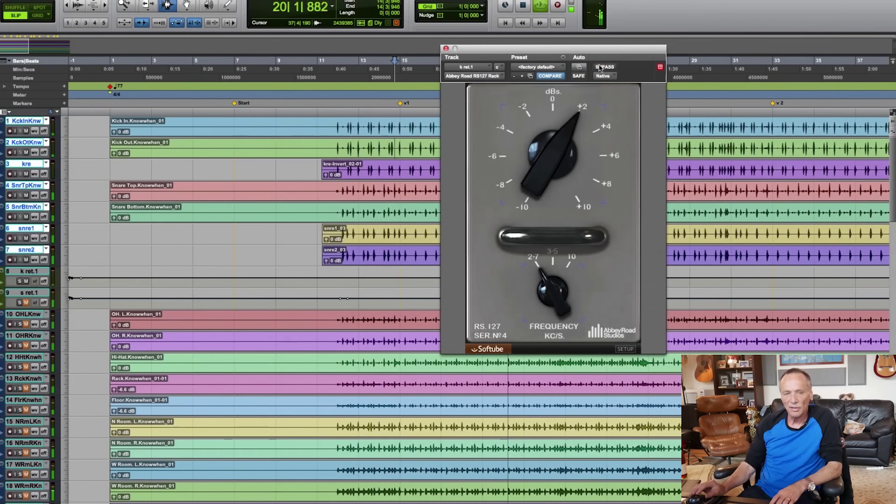
Compare the kick return with the 2.7 kHz RS127 boost bypassed and active, and stop playback.
click(481, 19)
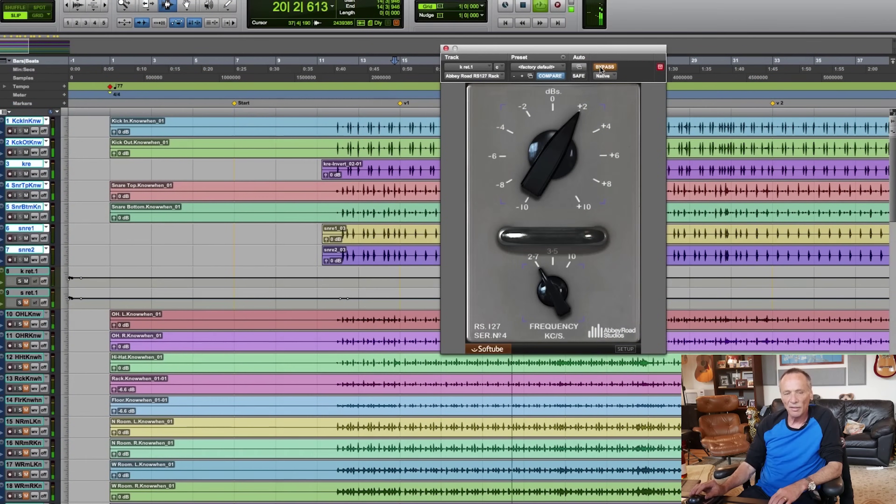
click(600, 69)
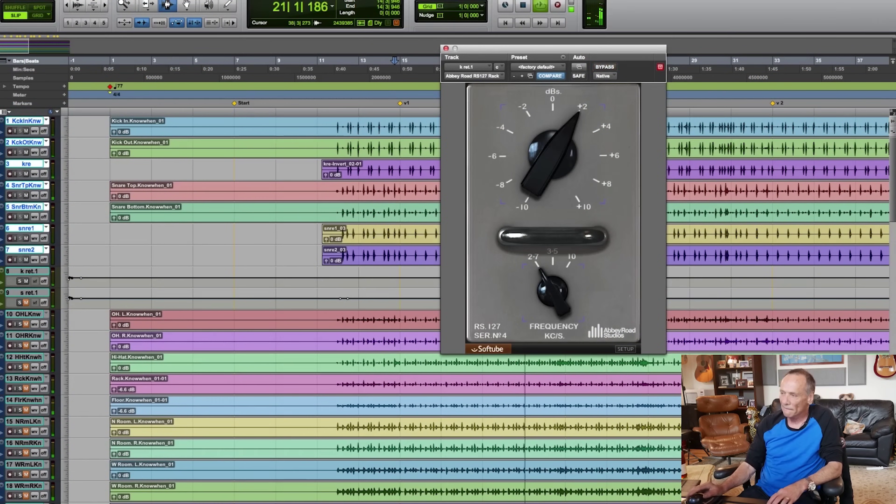
key(space)
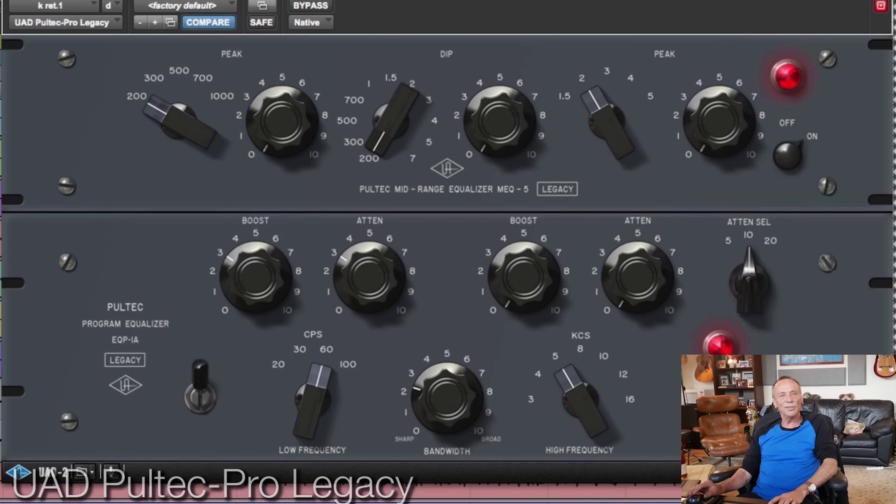
Compare k ret.1's UAD Pultec-Pro Legacy bypassed and active, and adjust its low-frequency boost to about 3.
click(312, 8)
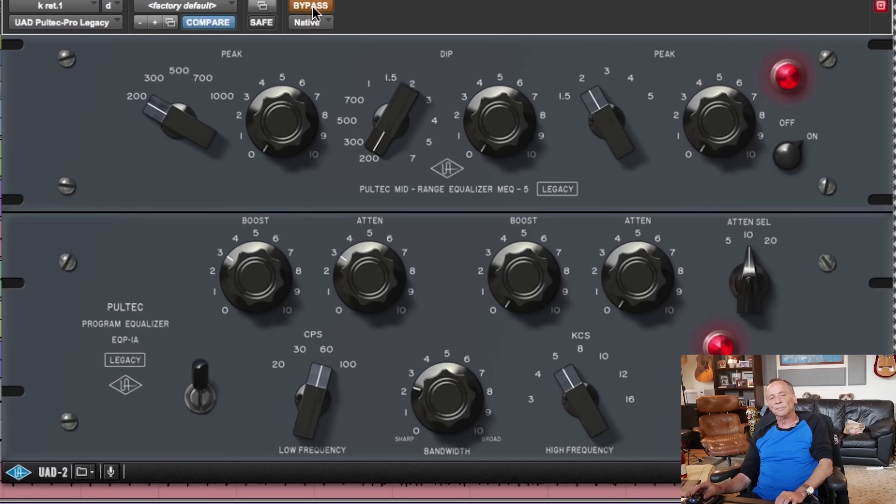
click(315, 8)
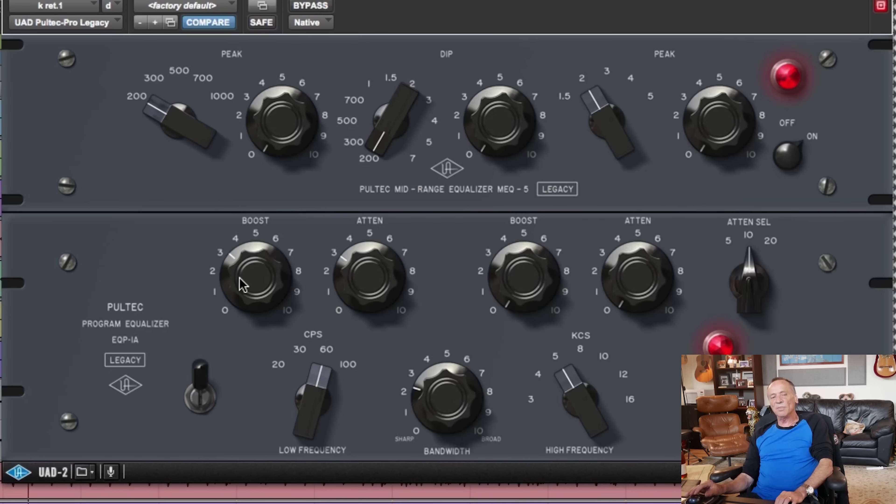
drag(253, 275, 250, 283)
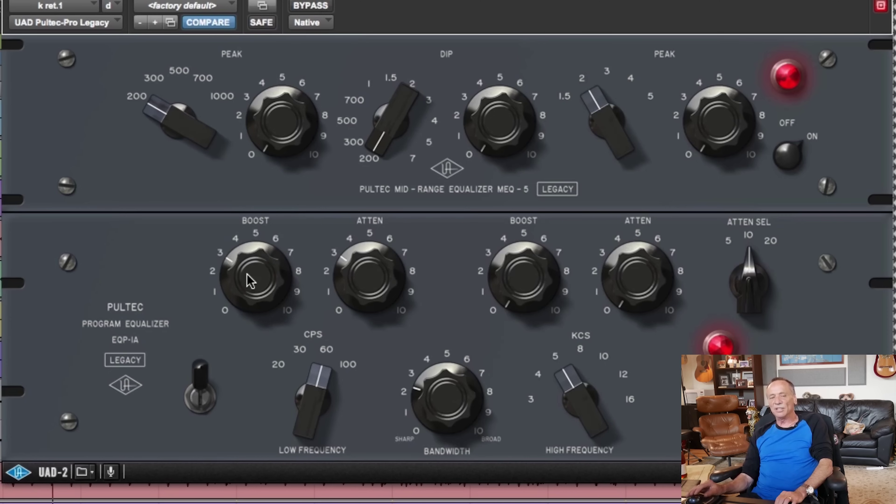
mouse_move(347, 276)
mouse_down()
mouse_move(399, 166)
mouse_move(386, 220)
mouse_move(350, 284)
mouse_up()
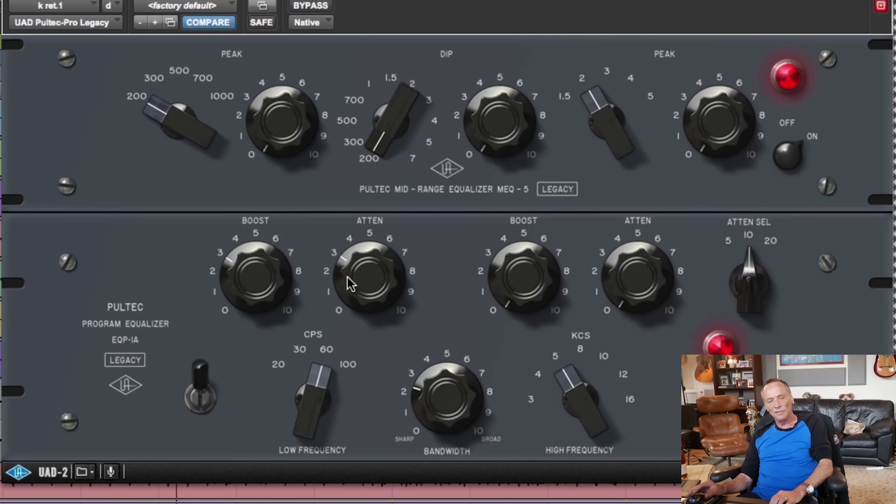
drag(436, 405, 437, 358)
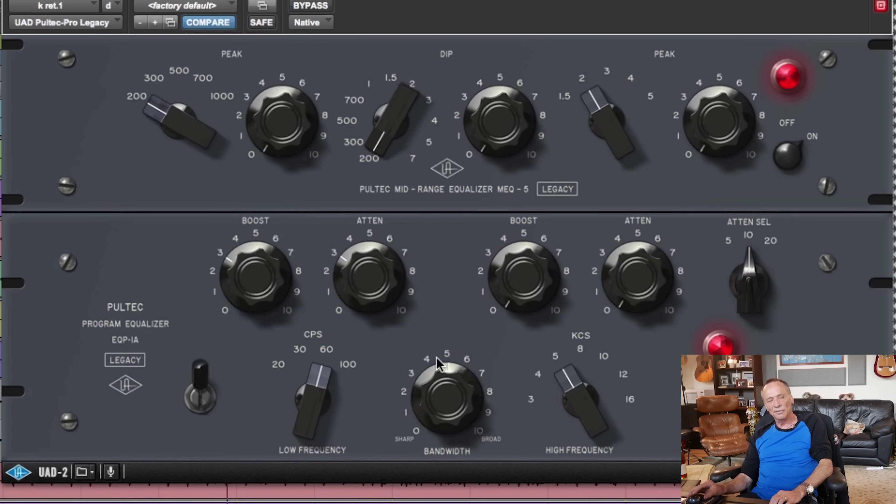
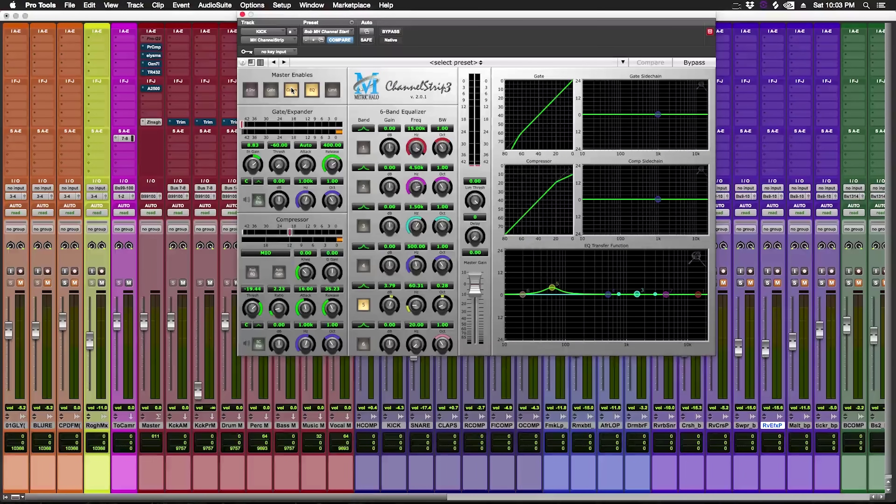
Play the mix and compare the compressor in KICK's ChannelStrip3 switched off and on.
click(291, 90)
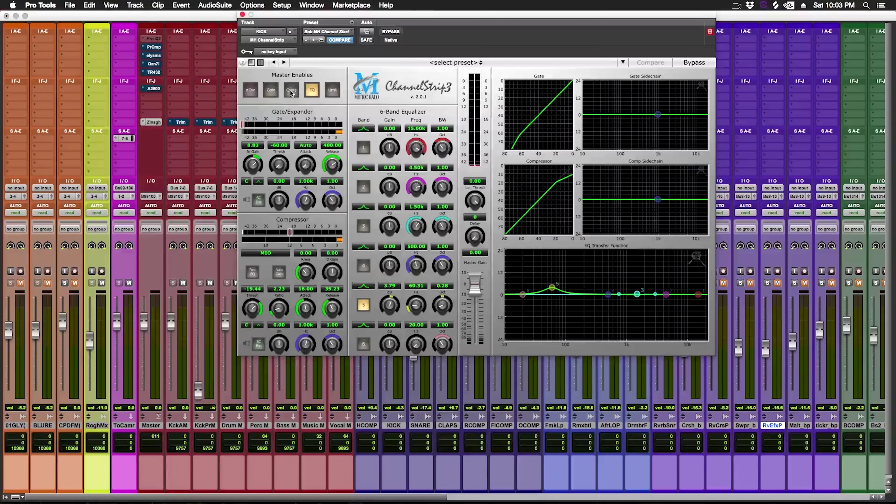
click(292, 91)
key(space)
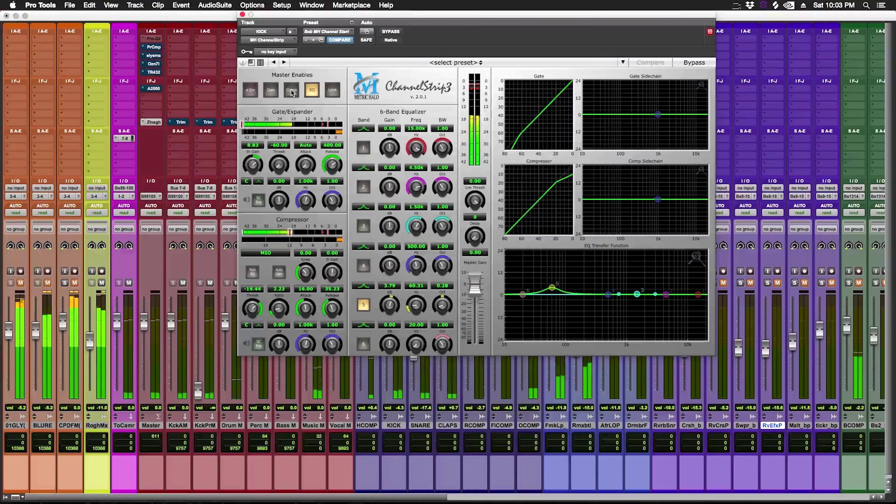
click(291, 90)
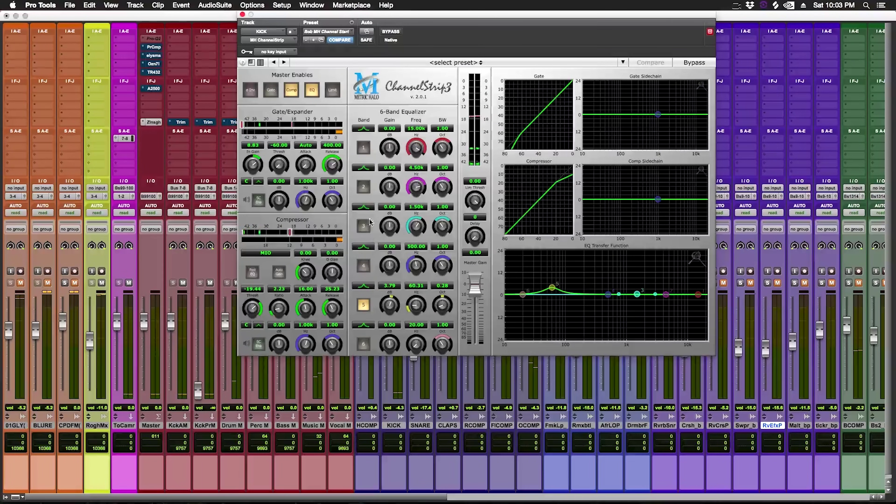
Enable KICK's EQ band 4, set it to -1.01 dB at 457.33 Hz with 0.33 bandwidth, and compare the band off and on.
click(363, 268)
drag(447, 265, 448, 267)
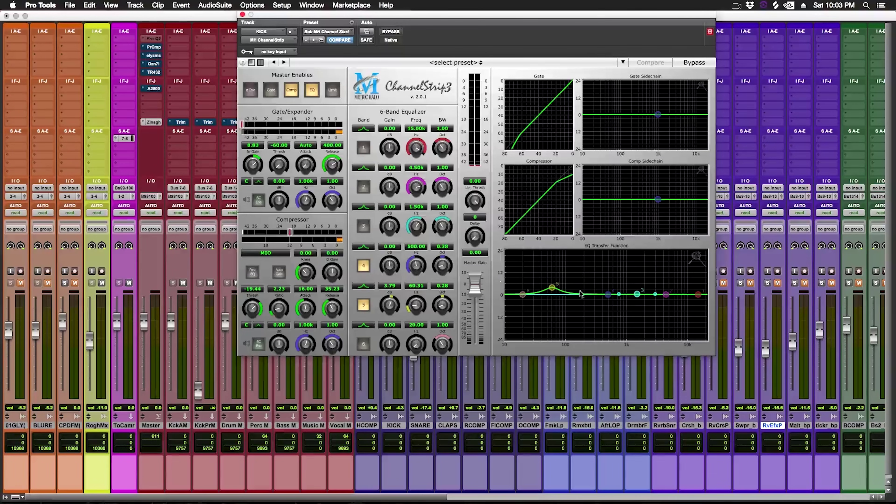
click(610, 295)
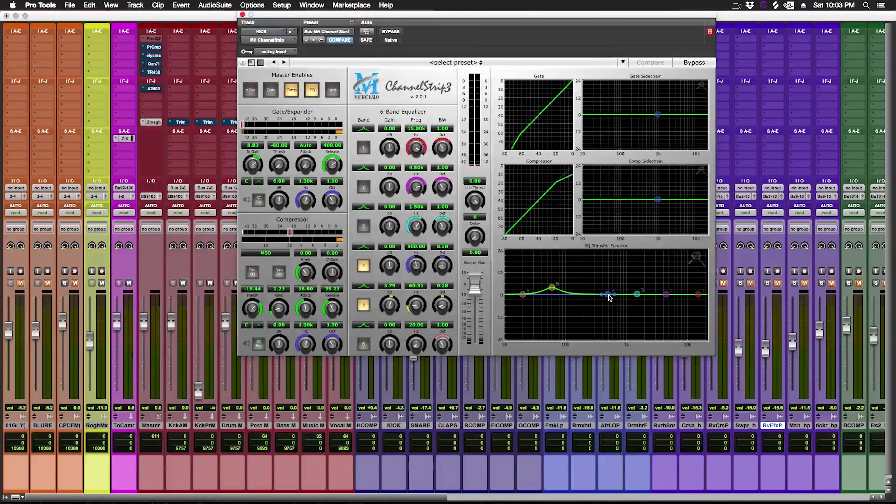
mouse_move(610, 297)
mouse_down()
mouse_move(606, 281)
mouse_move(607, 299)
mouse_up()
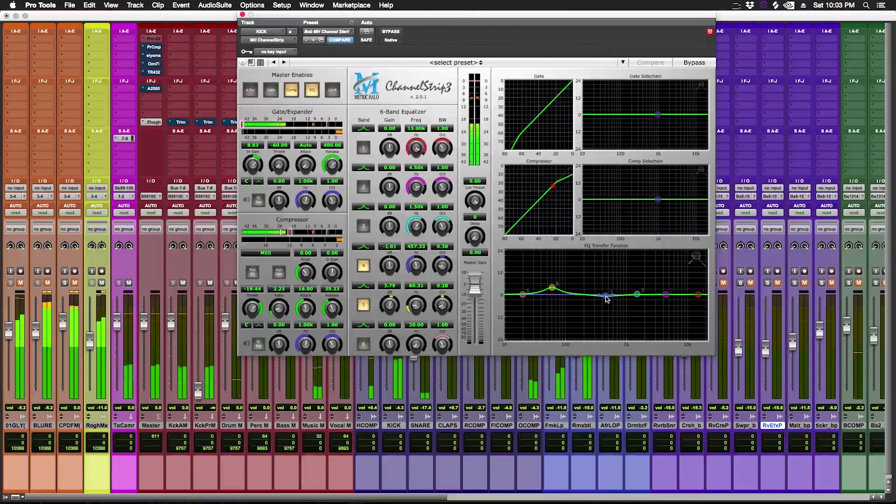
drag(446, 269, 452, 273)
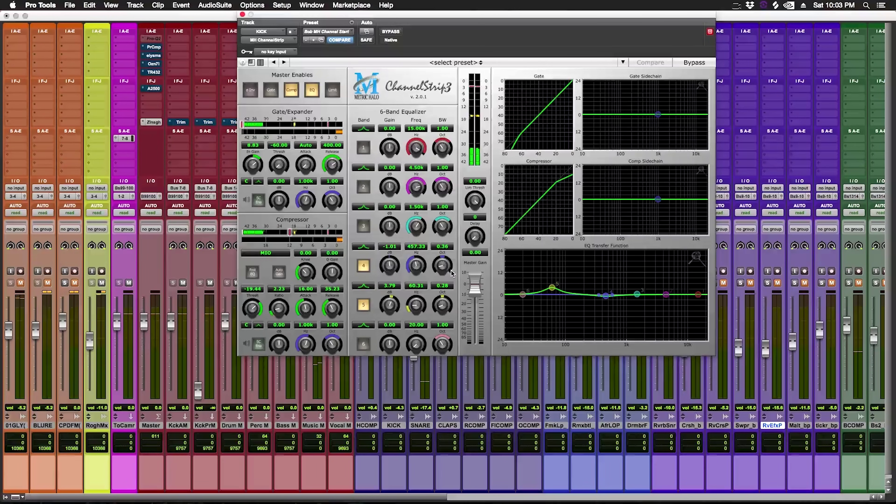
drag(390, 268, 389, 266)
click(361, 267)
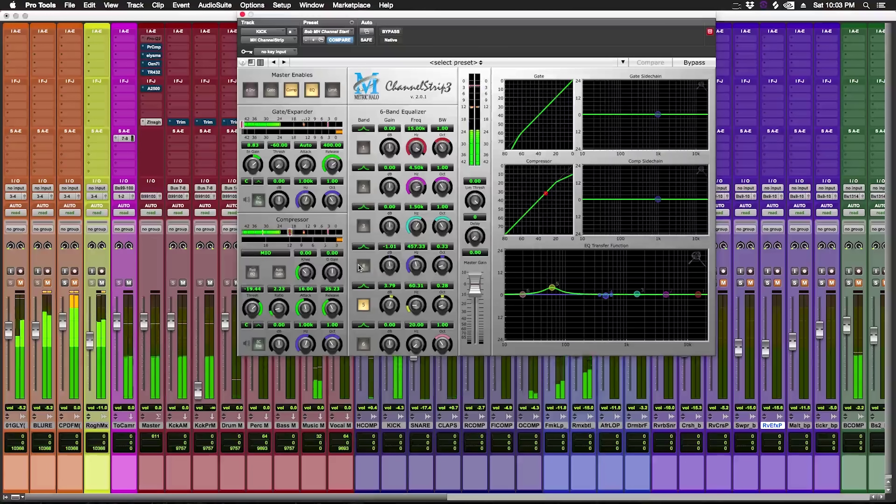
click(360, 267)
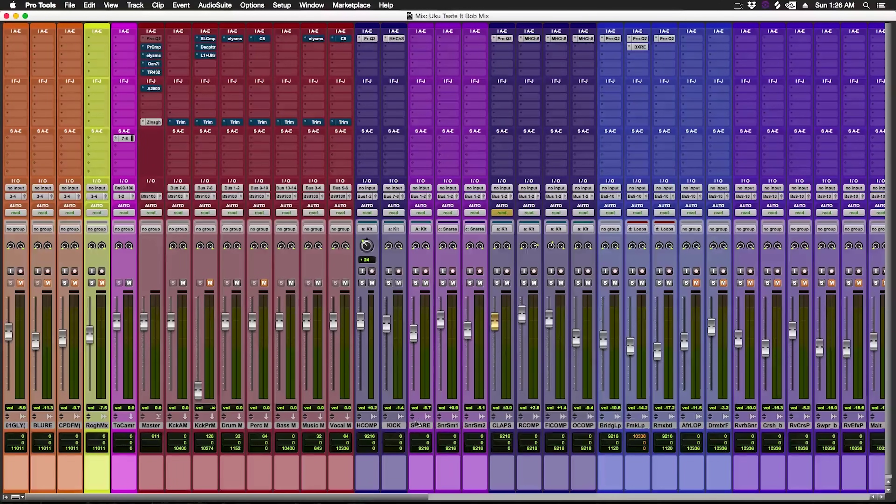
Select the drum tracks from HCOMP to OCOMP without KICK, followed by the Drum M track alone.
click(578, 424)
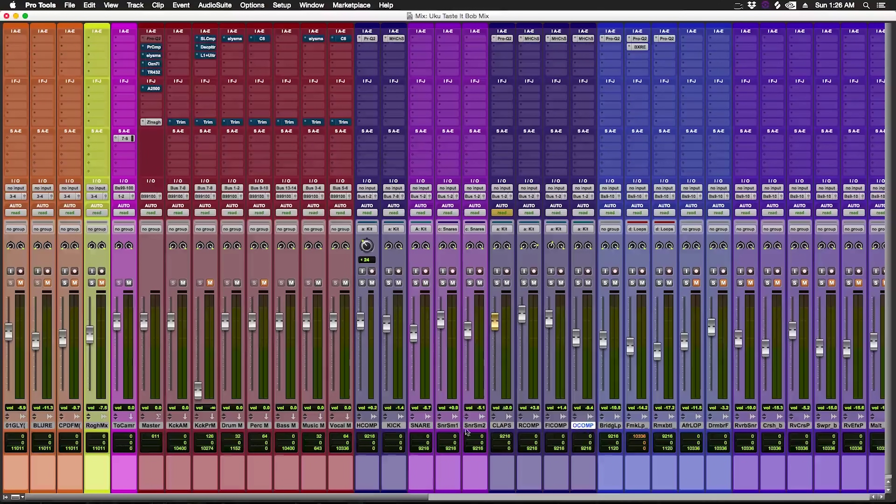
shift+click(369, 427)
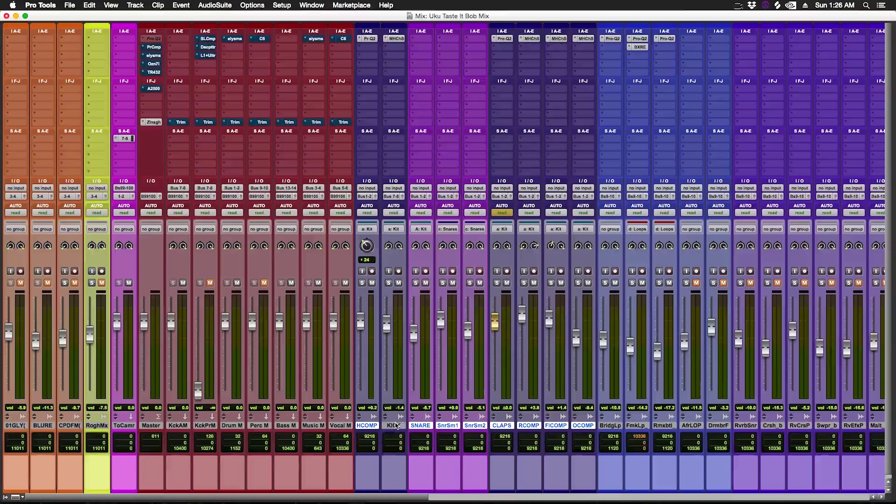
click(232, 426)
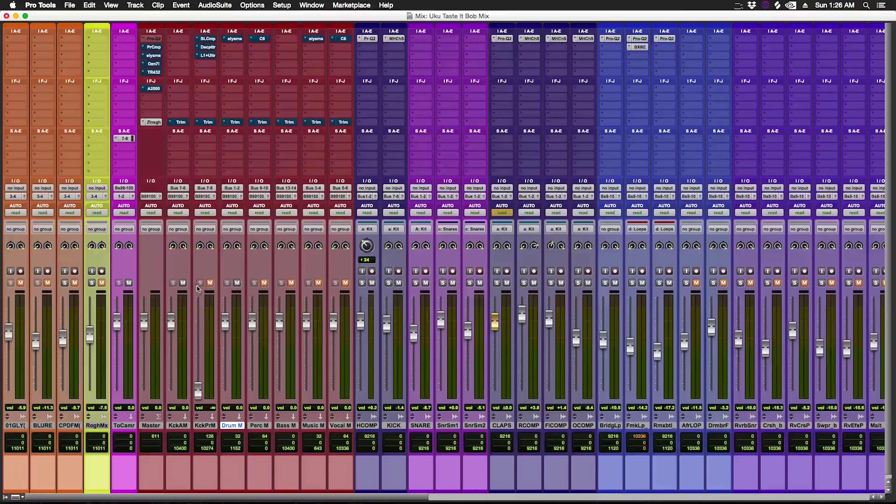
Audition Drum M's elysia museq mix during playback, take it out of bypass, and close its window.
key(space)
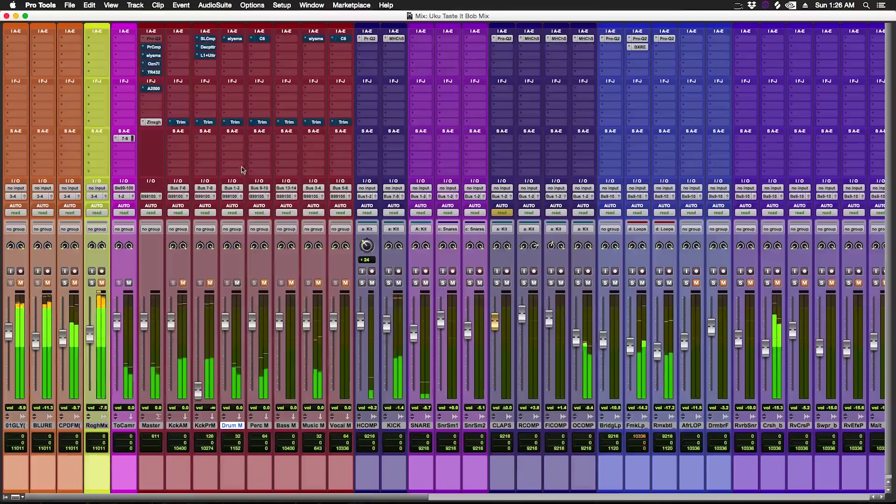
click(238, 39)
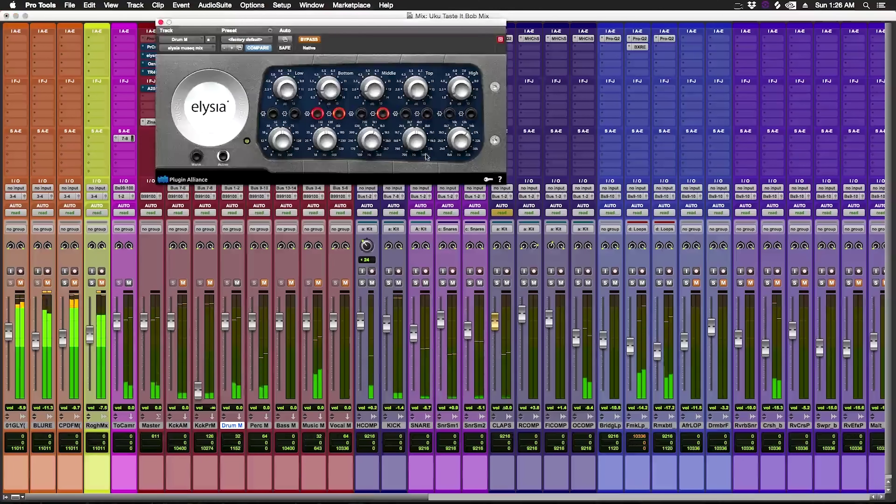
drag(436, 23, 553, 104)
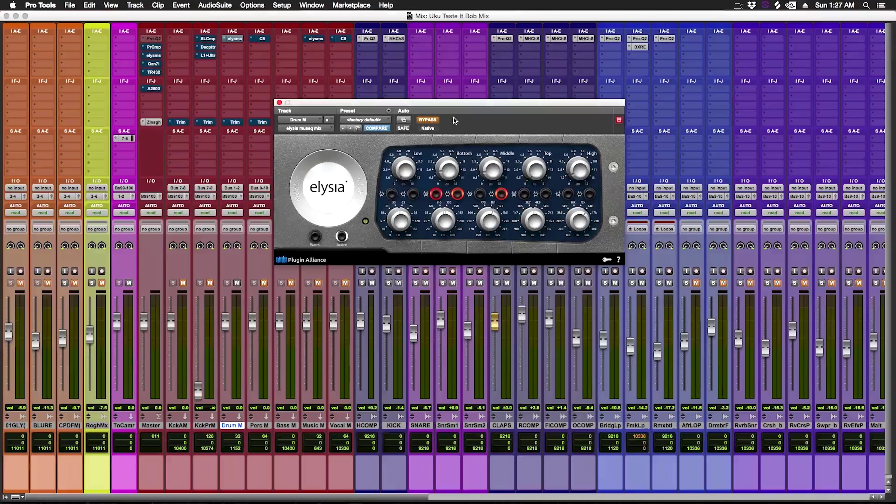
key(space)
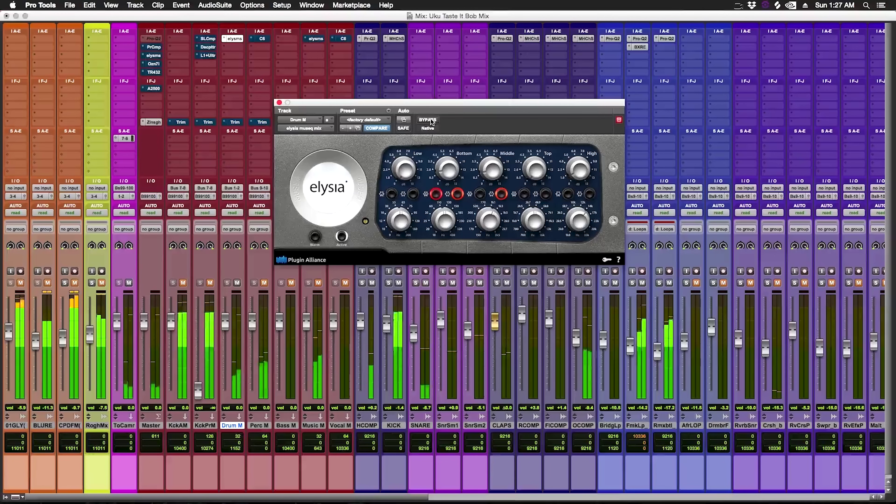
click(233, 39)
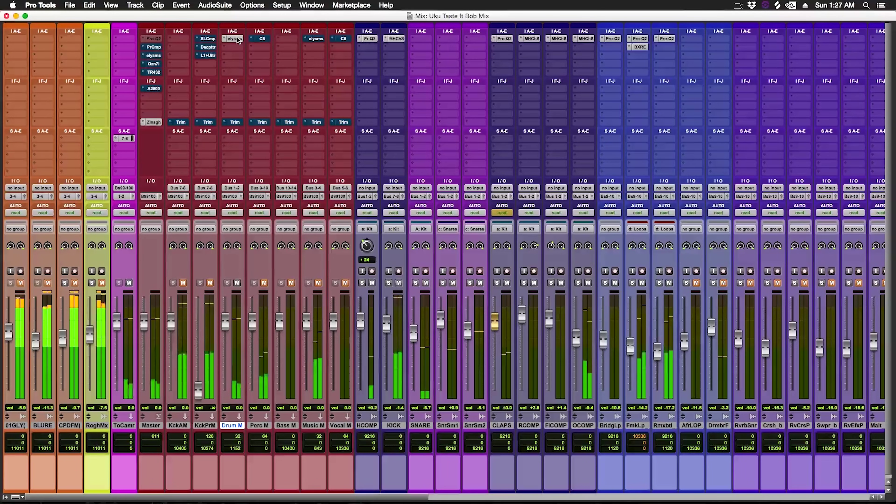
key(space)
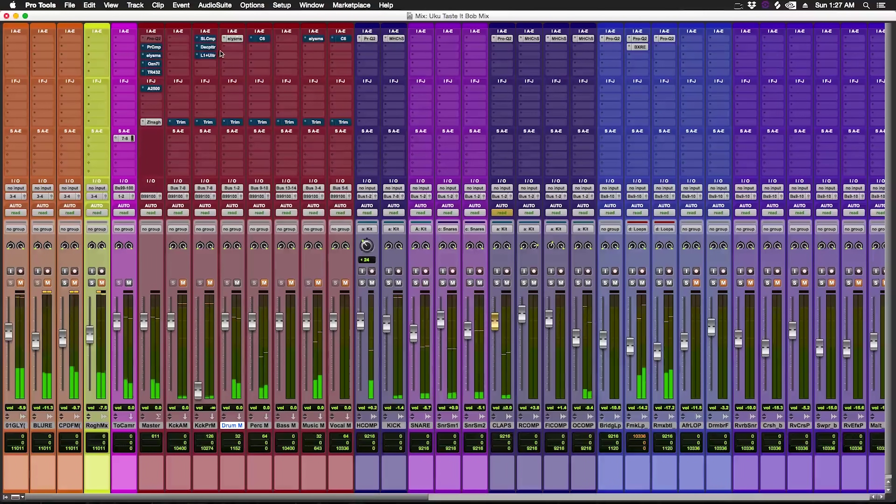
Toggle the mute on KckAM and raise the KckPrM fader to 0 dB.
click(184, 283)
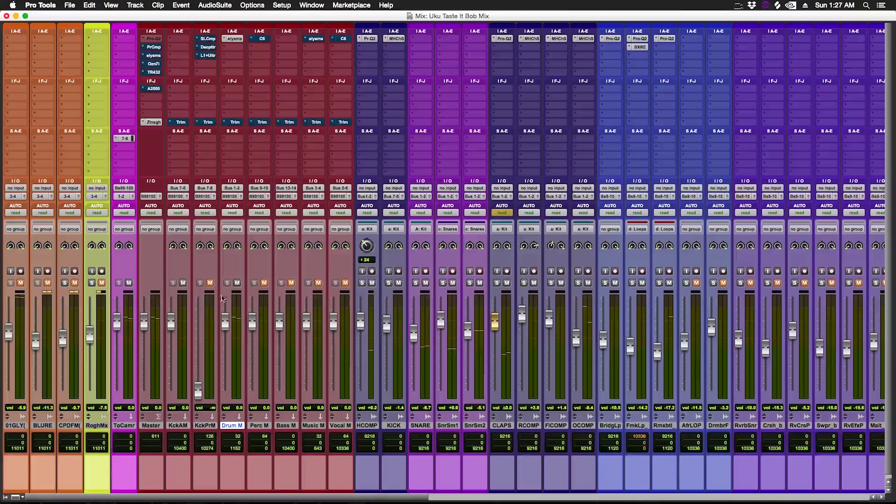
key(space)
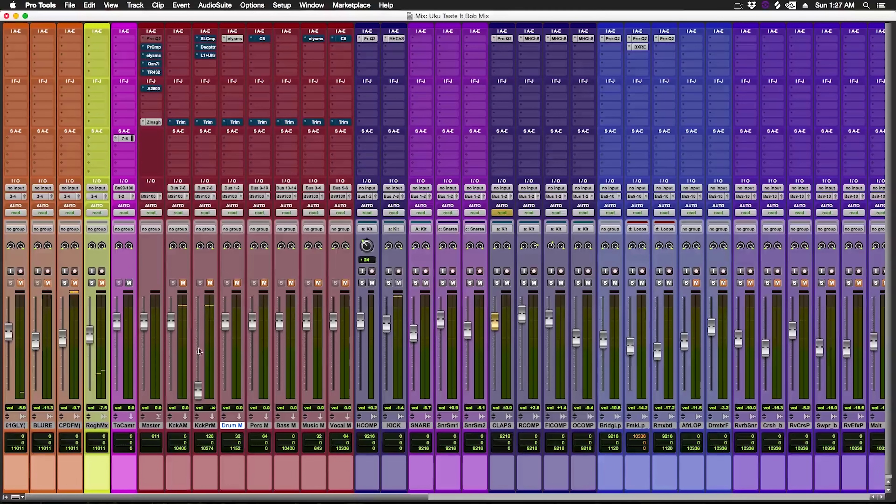
drag(198, 390, 199, 384)
drag(203, 341, 203, 332)
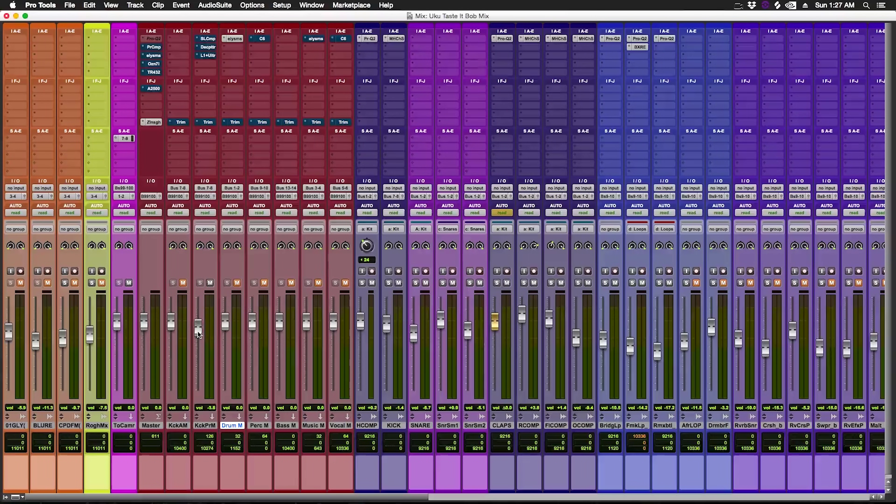
Open Kick Para M's SSLComp, Decapitator and L1+ Ultramaximizer plug-ins and arrange their windows beside each other.
click(213, 40)
click(208, 46)
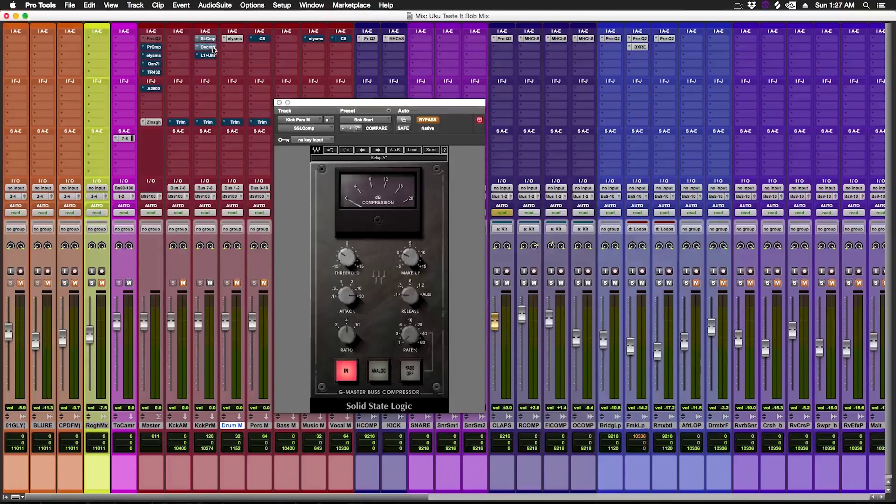
drag(319, 16, 895, 34)
drag(466, 104, 566, 29)
click(207, 56)
drag(229, 21, 818, 277)
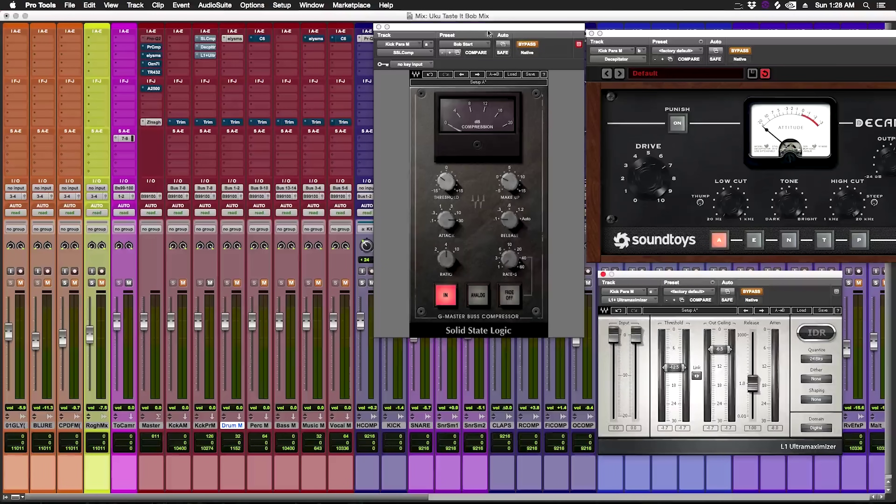
Take Kick Para M's SSLComp out of bypass and compare it bypassed and active during playback.
click(530, 45)
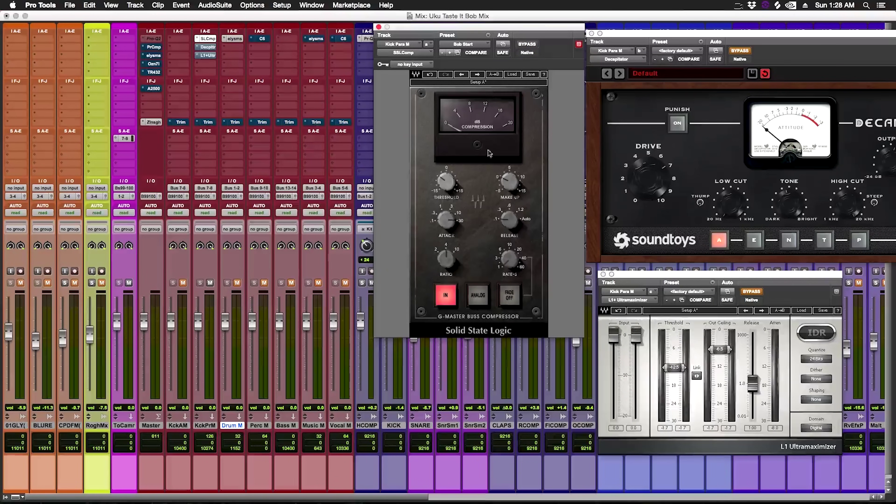
key(space)
mouse_move(446, 183)
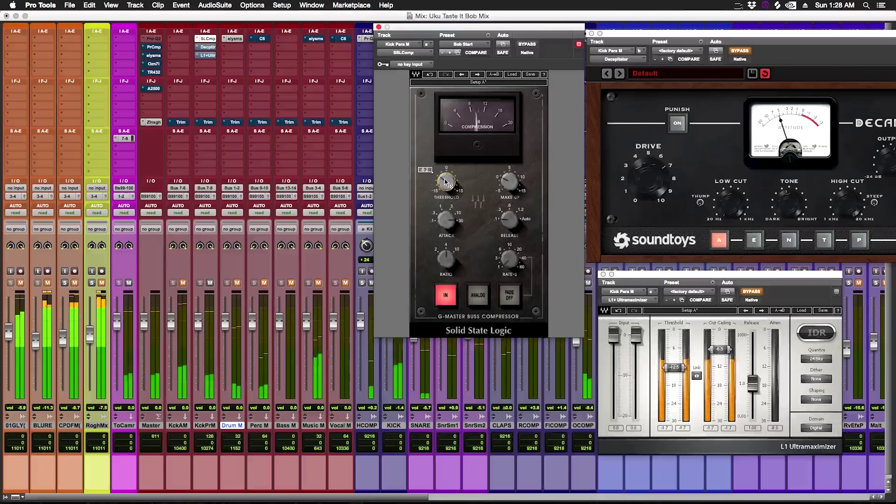
mouse_move(522, 176)
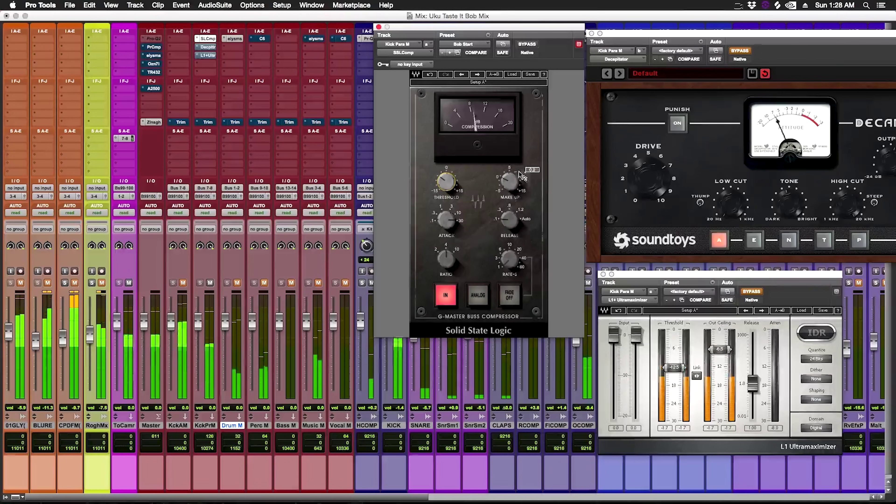
click(528, 44)
click(527, 45)
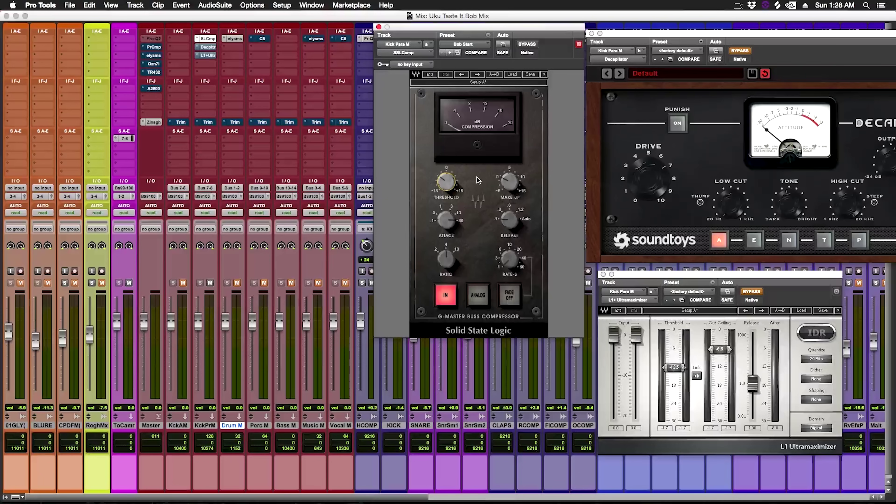
Take Kick Para M's Decapitator out of bypass and audition it during playback, trying its Drive and Mix controls.
click(210, 48)
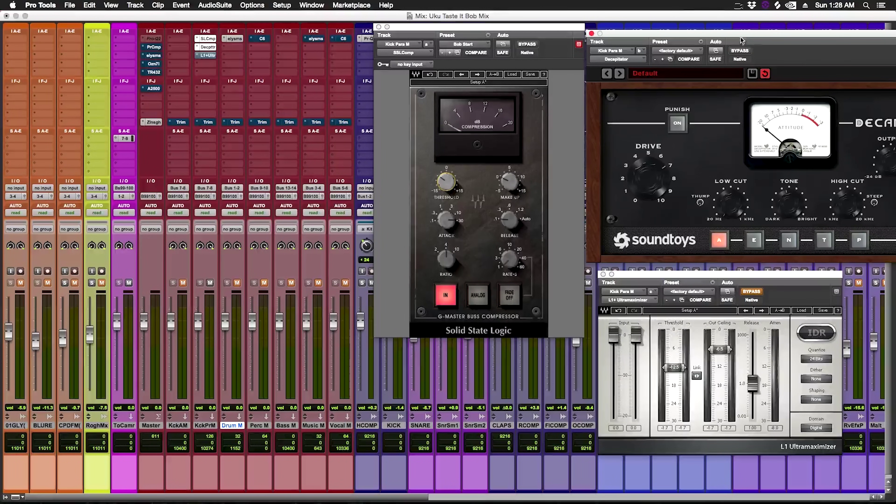
drag(742, 37, 389, 30)
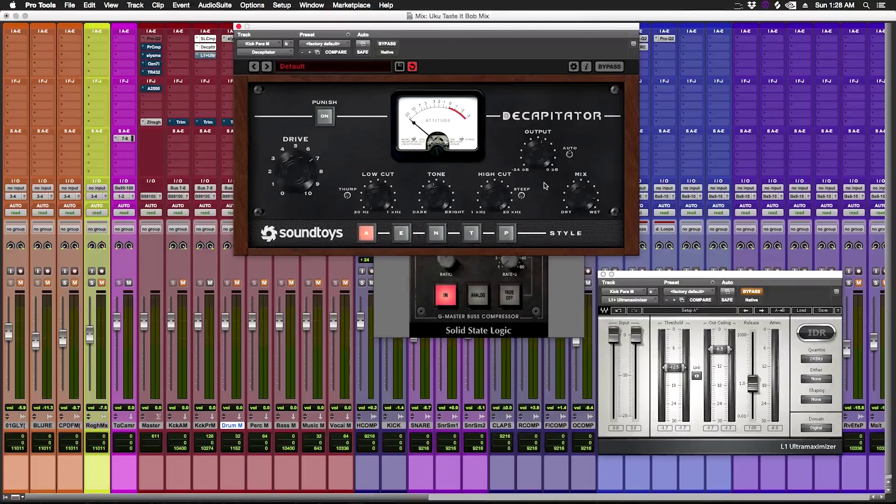
key(space)
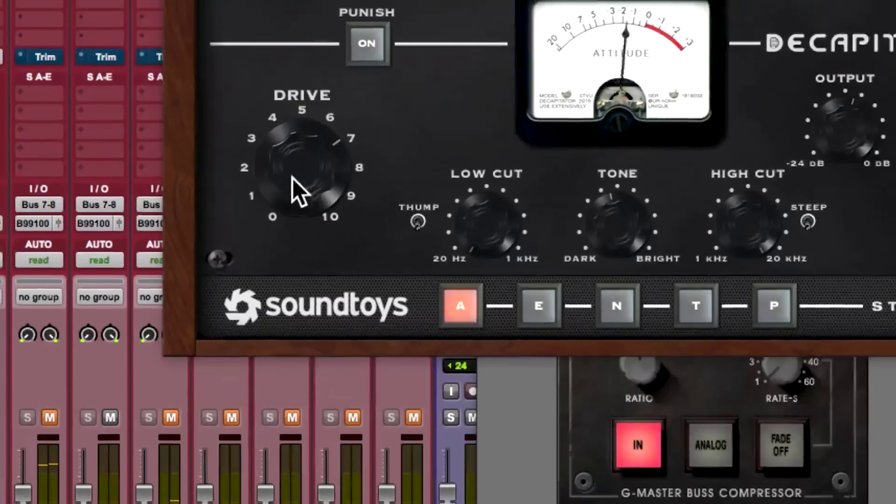
drag(292, 177, 287, 169)
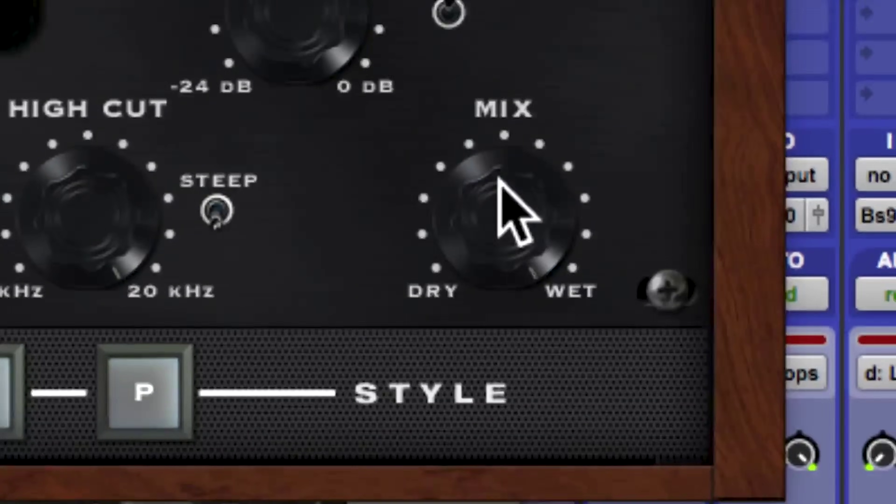
drag(499, 178, 462, 255)
drag(492, 192, 382, 188)
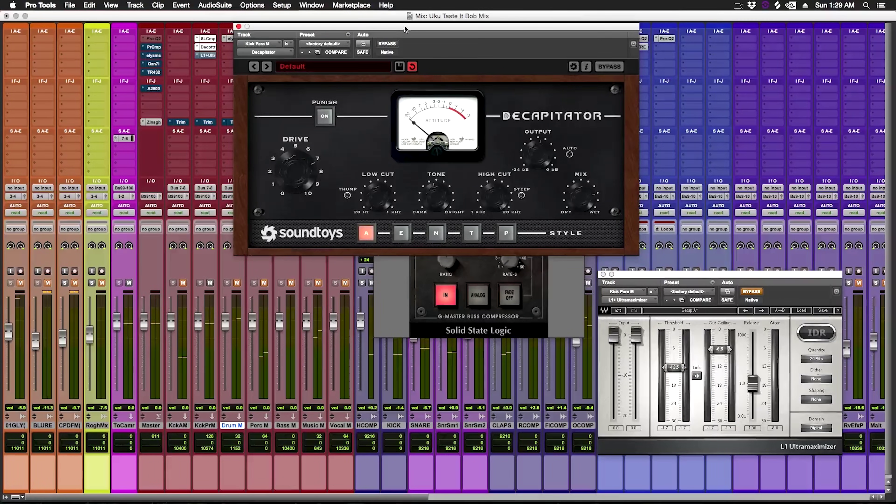
Take Kick Para M's L1+ Ultramaximizer out of bypass and audition it during playback.
drag(405, 30, 504, 33)
click(207, 56)
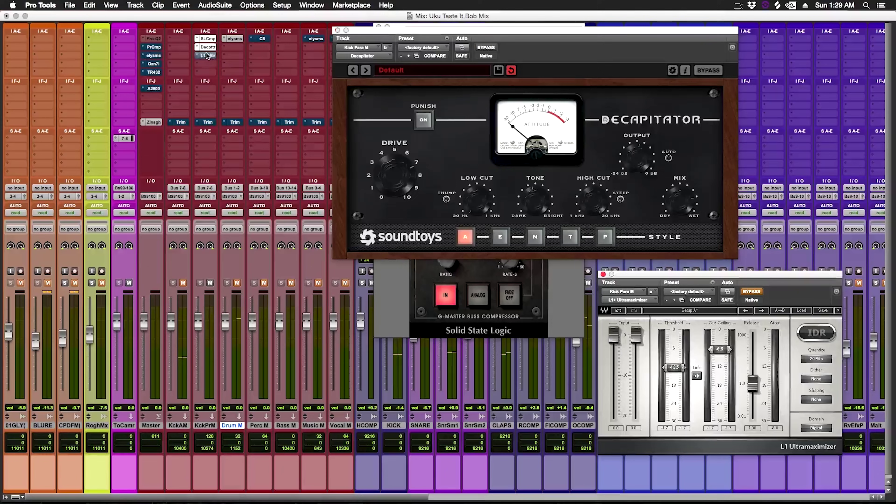
drag(746, 280, 591, 132)
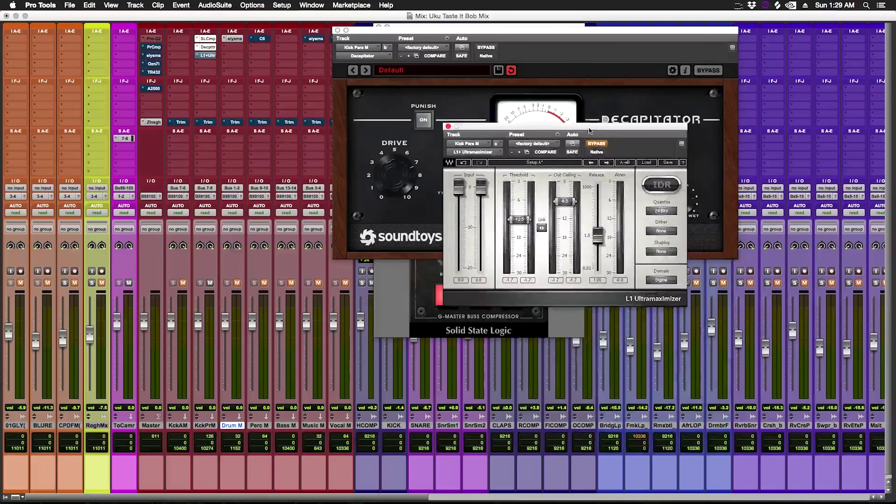
click(597, 144)
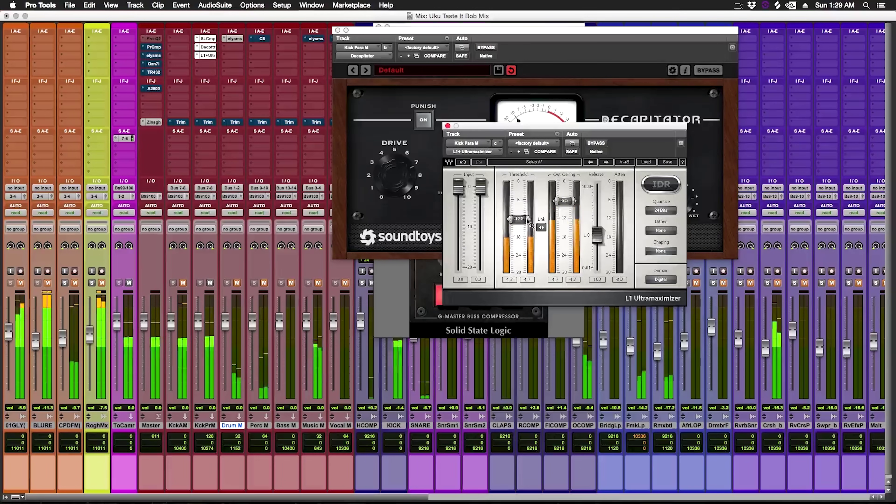
key(space)
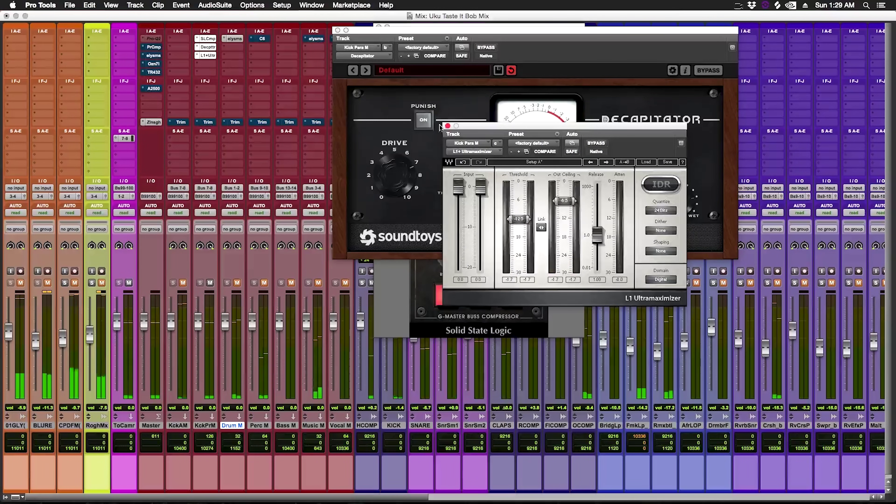
Close the L1+ Ultramaximizer, Decapitator and SSLComp plug-in windows.
click(448, 126)
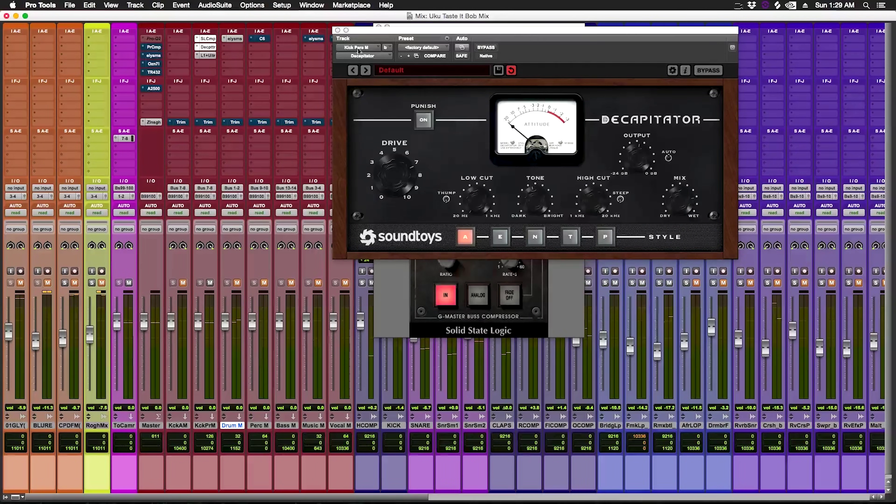
click(336, 29)
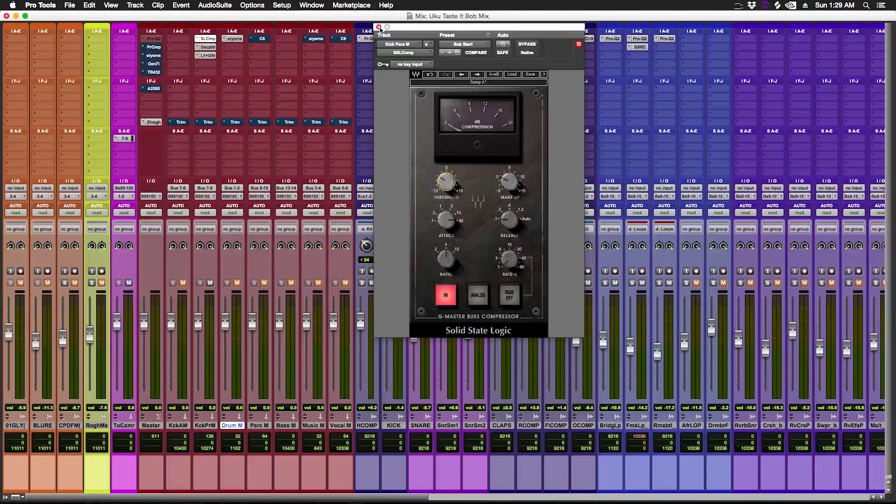
click(379, 27)
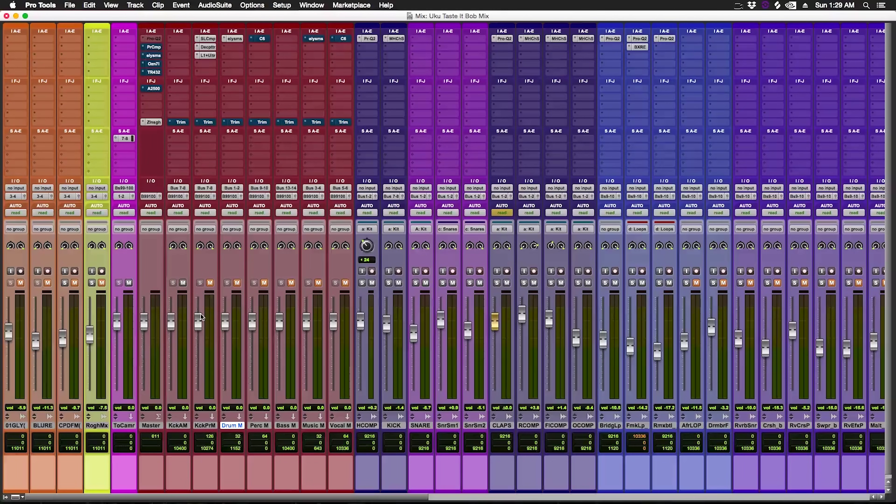
Play the mix and toggle the mute on KckPrM.
key(space)
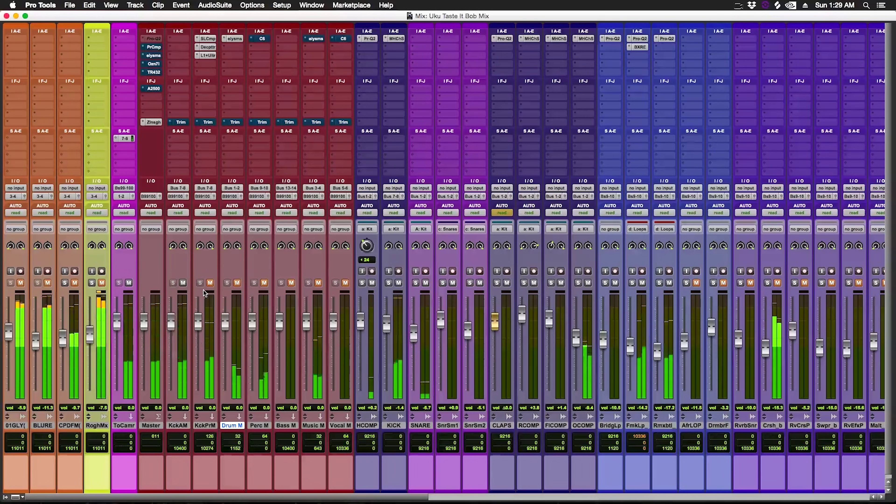
click(210, 283)
key(space)
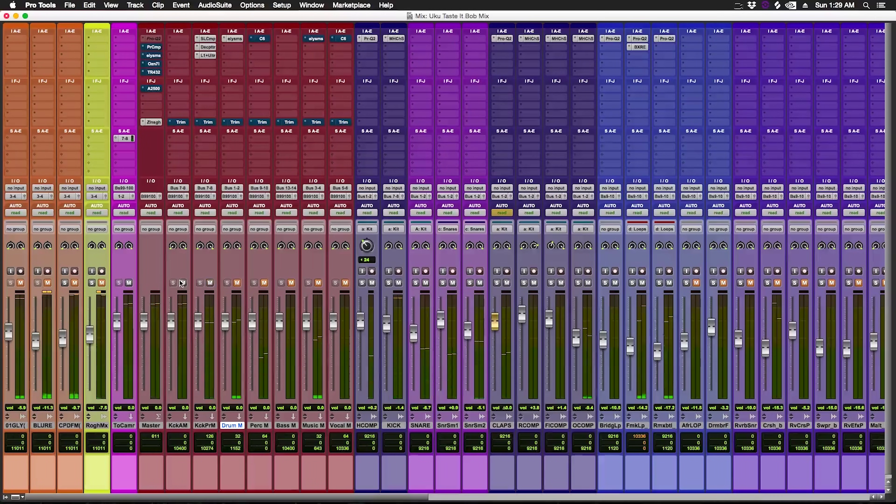
Blend the kick masters during playback, setting the KckAM fader to -2.5 dB and KckPrM to -8.7 dB.
key(space)
drag(170, 325, 198, 348)
key(space)
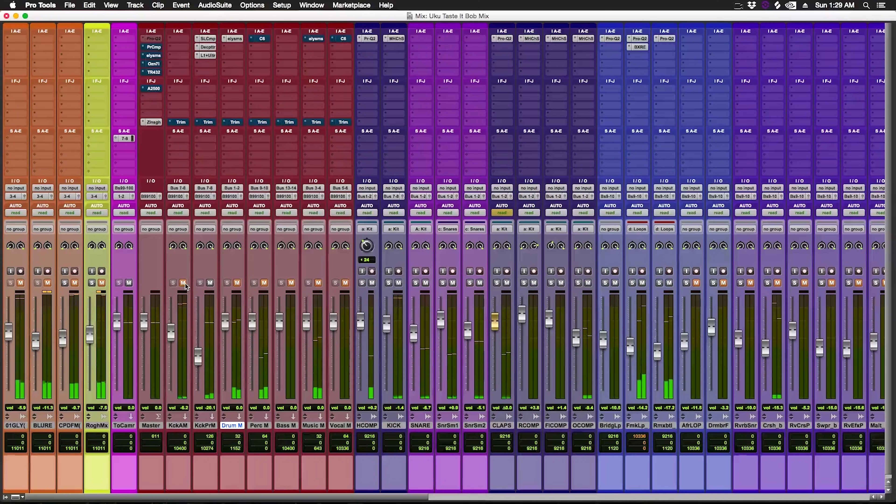
key(space)
drag(197, 357, 198, 336)
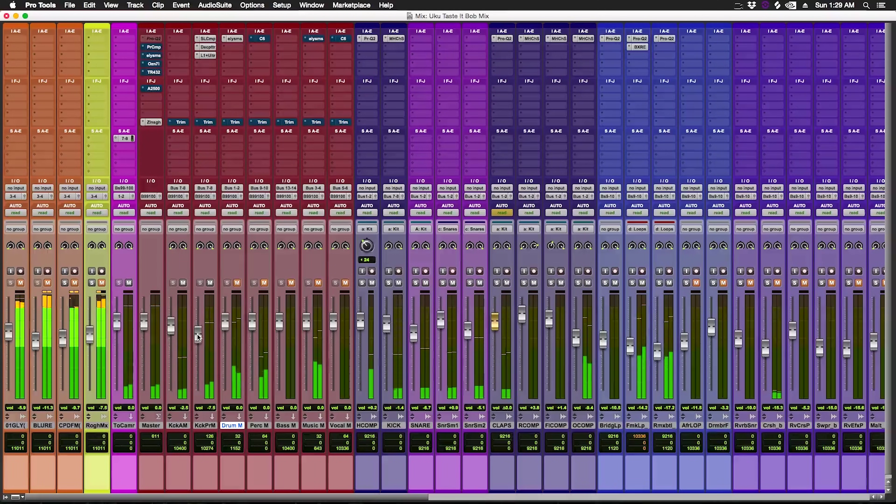
drag(198, 339, 198, 341)
click(210, 283)
click(210, 283)
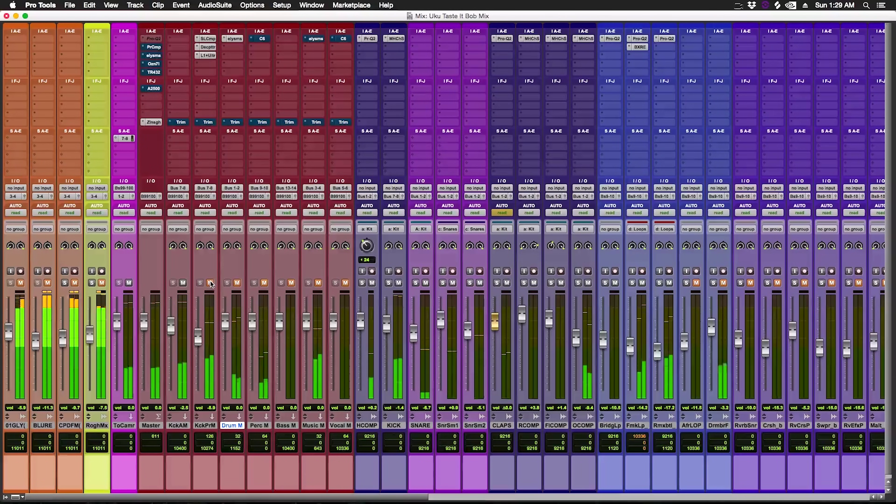
drag(198, 338, 198, 339)
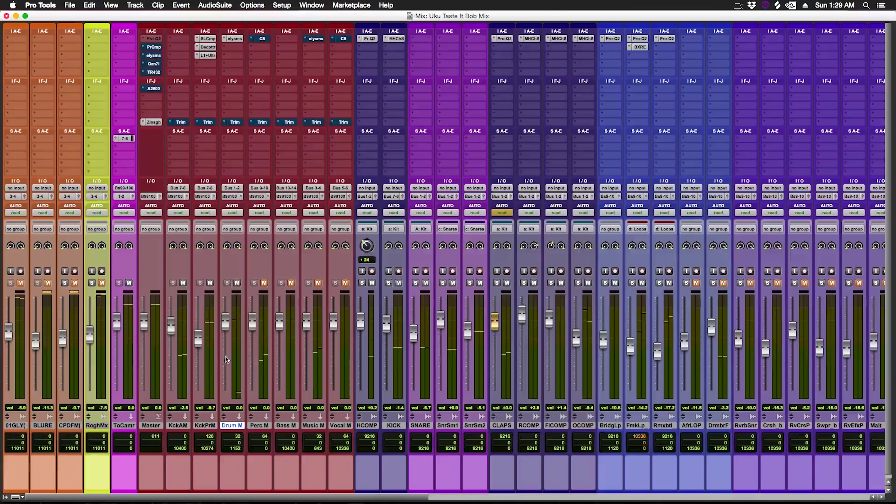
Group the KckAM and KckPrM tracks as a Mix/Edit group named Kick Masters.
key(space)
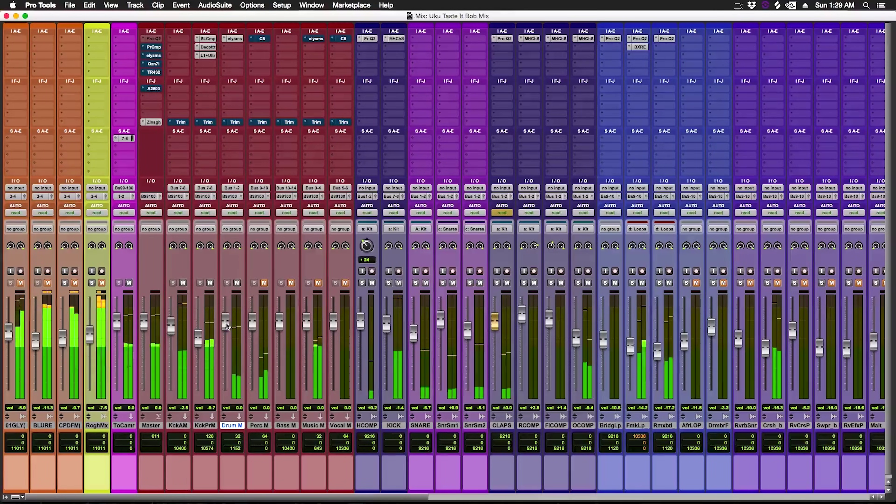
click(177, 426)
shift+click(202, 424)
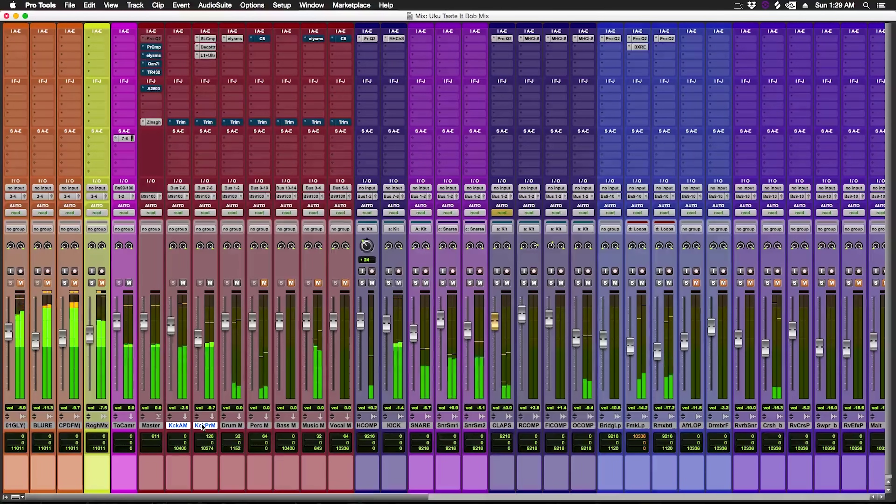
key(super+g)
text(Kick Masters)
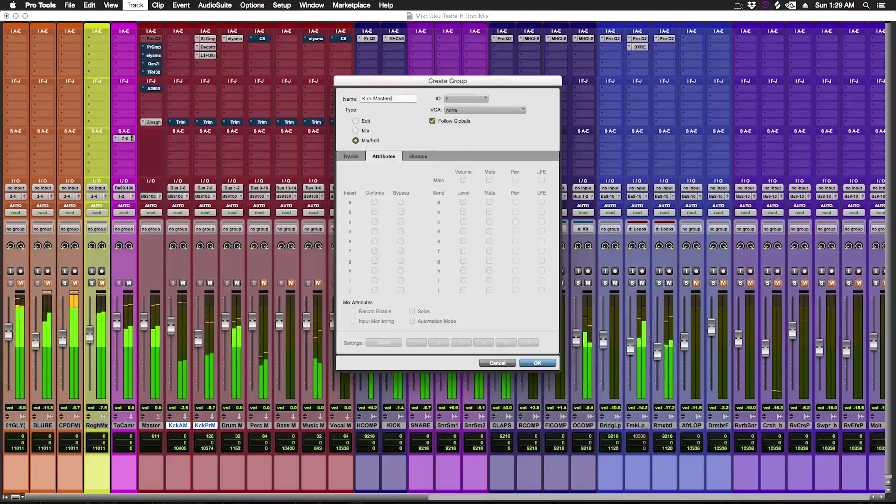
key(Return)
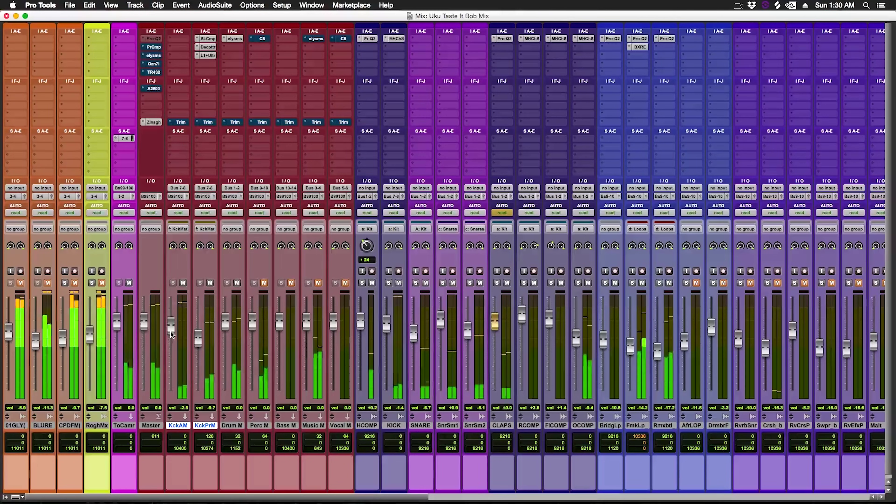
Raise the Kick Masters group until KckAM is at -0.6 dB, set Drum M to +0.9 dB and lower Perc M slightly.
drag(171, 330, 171, 325)
drag(228, 324, 200, 336)
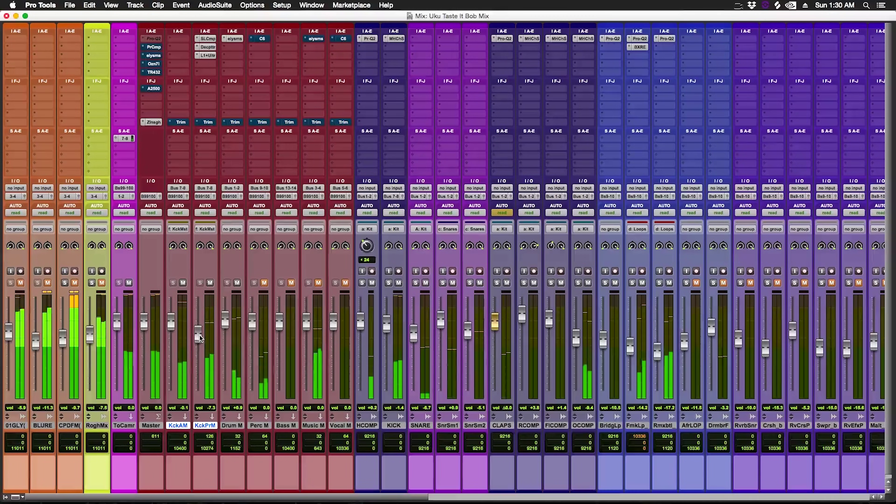
click(264, 283)
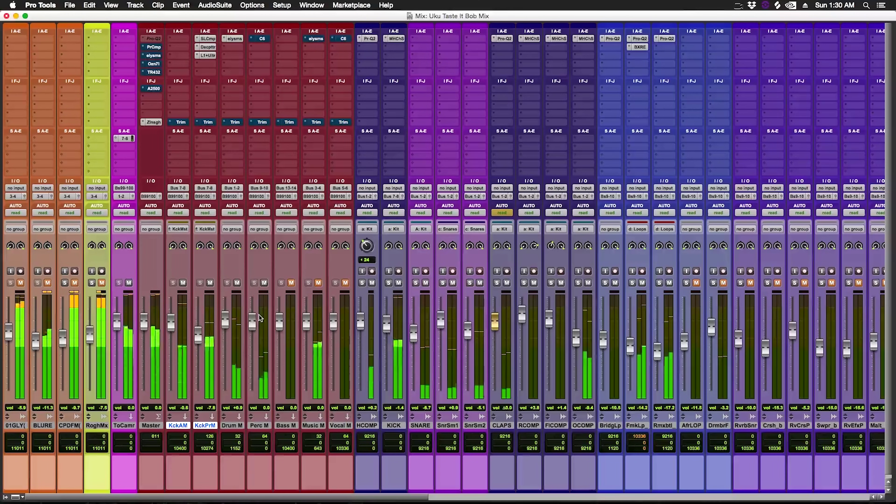
drag(253, 322, 254, 323)
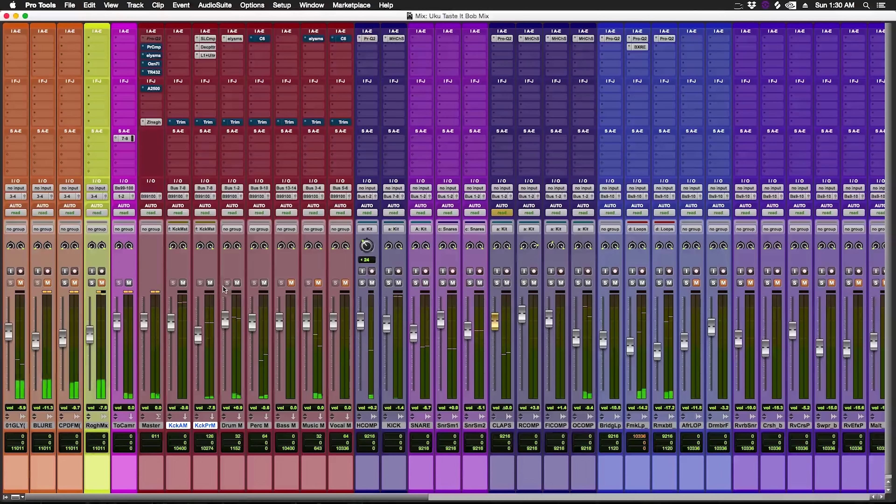
Compare the mix with the parallel kick master KckPrM muted and unmuted during playback.
click(210, 284)
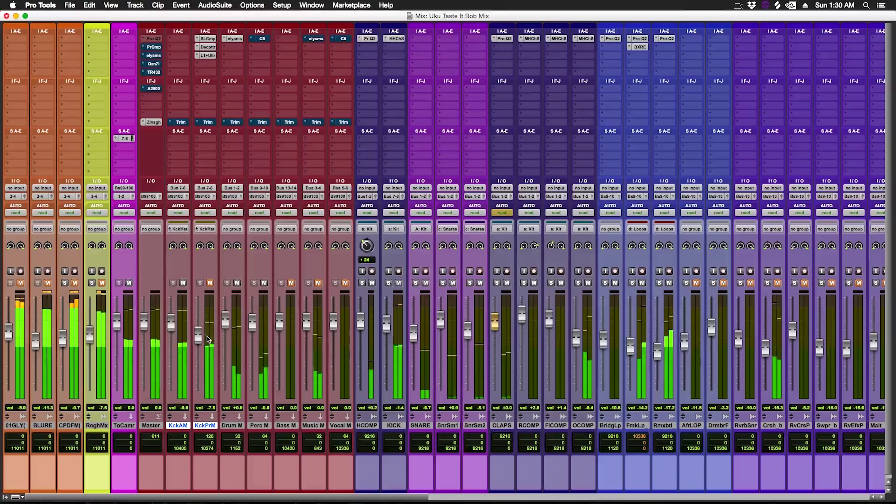
click(210, 283)
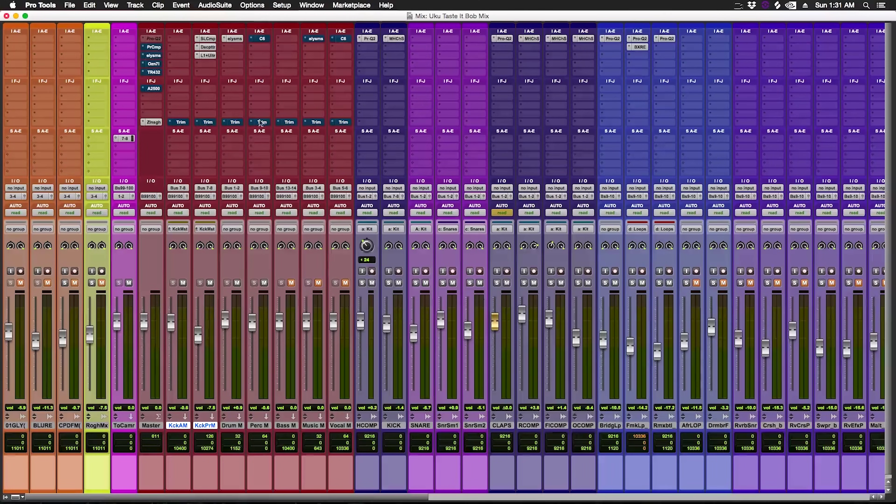
click(736, 6)
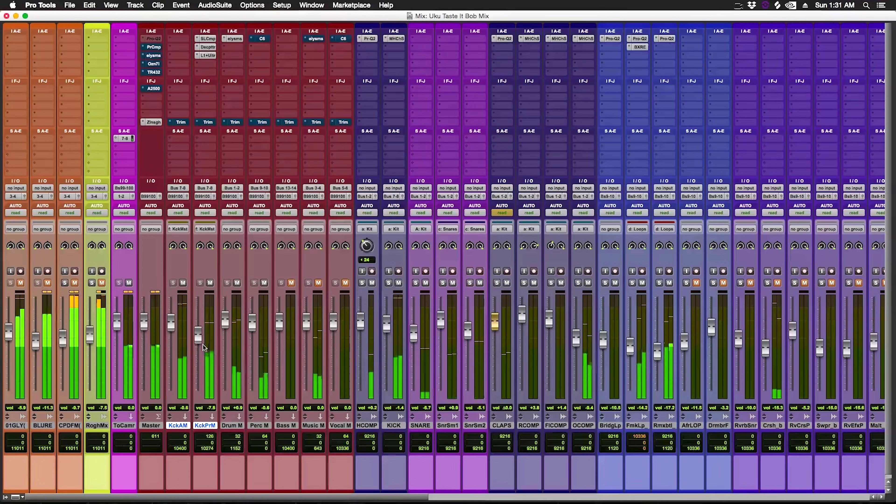
click(211, 283)
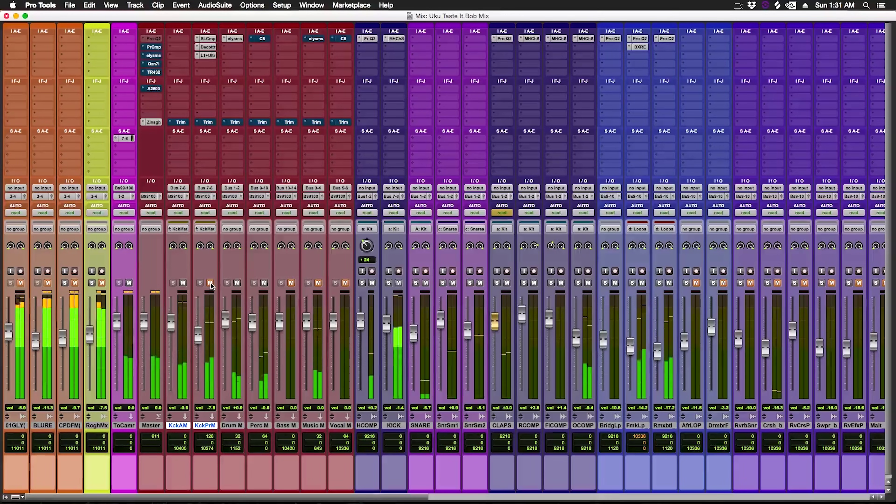
click(211, 283)
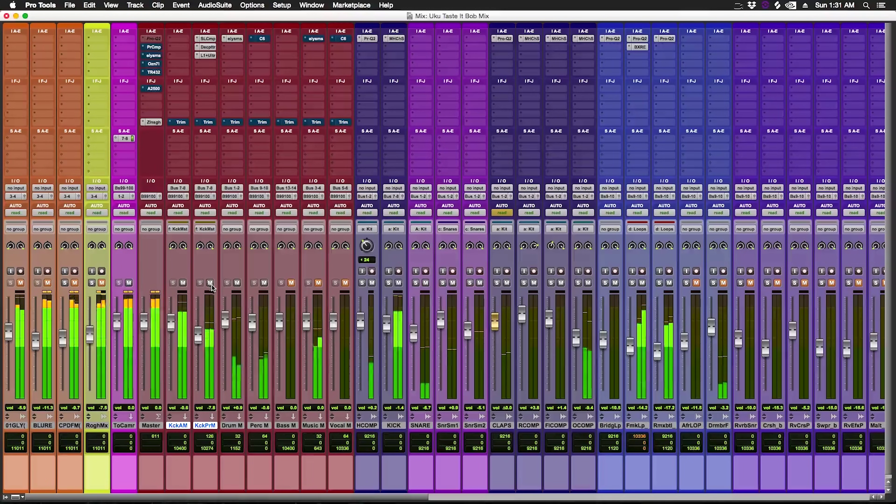
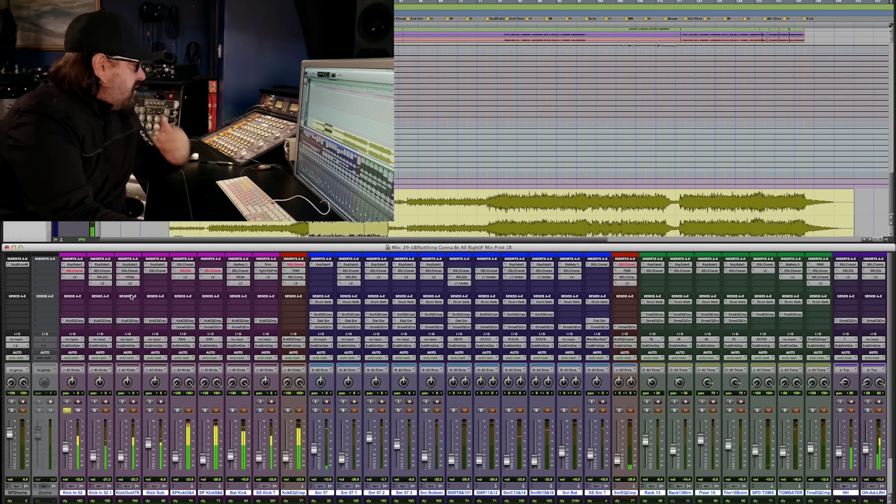
Open the Expander/Gate on Kick In 52 and compare it active and bypassed during playback.
click(76, 265)
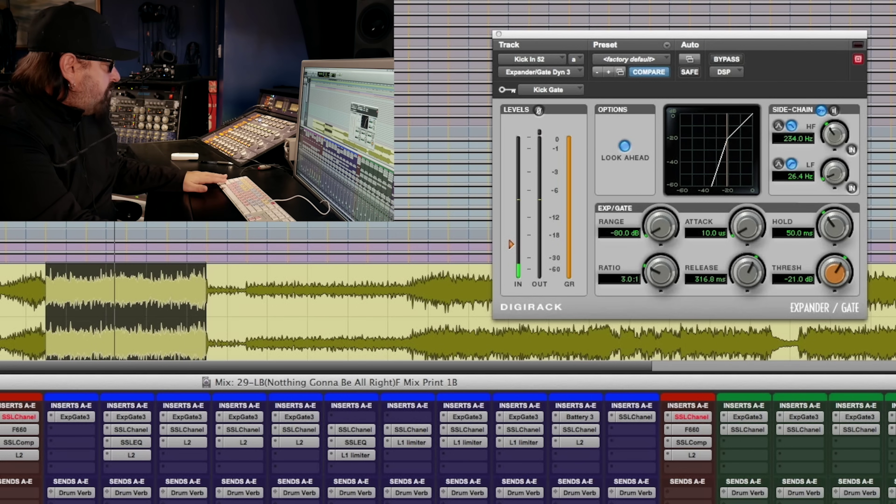
click(727, 59)
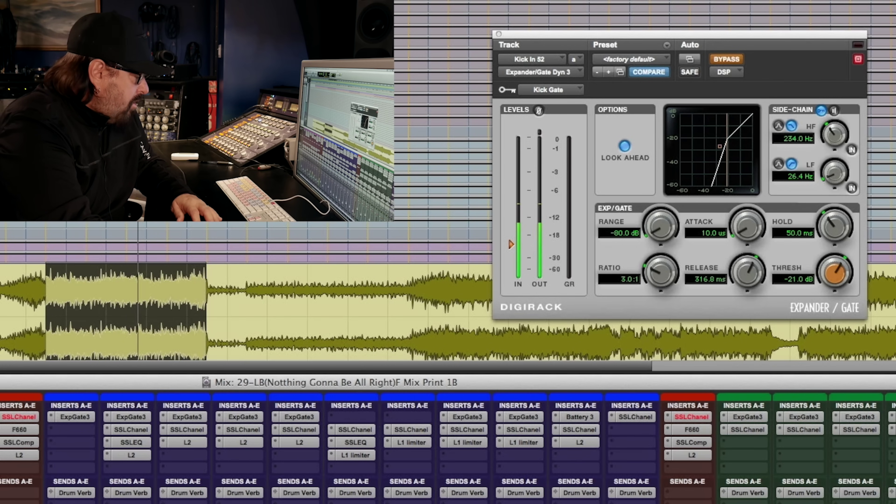
Find the Gate Kick track in the mixer, select it alone and examine its hits up close in the timeline.
scroll(448, 449, right, 10)
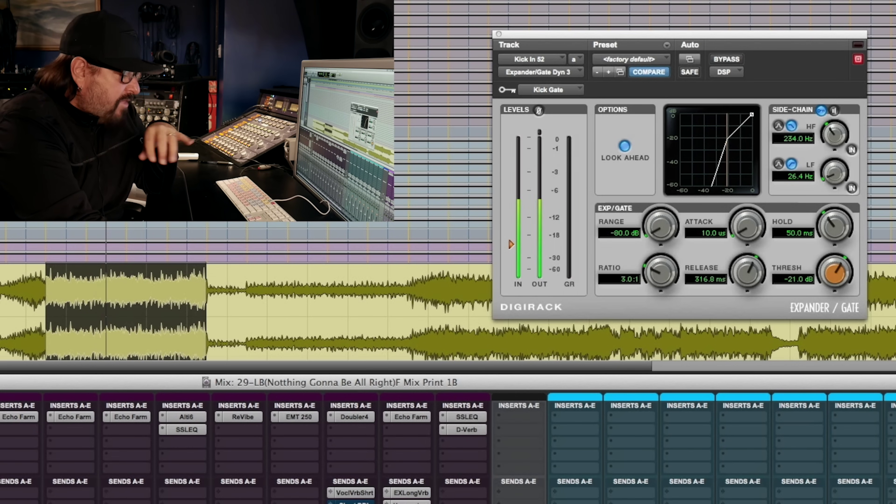
scroll(448, 449, left, 10)
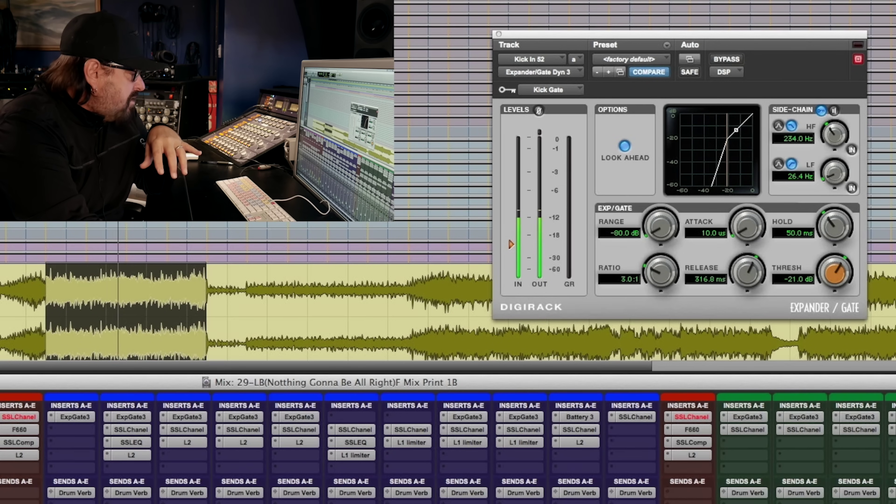
scroll(448, 449, right, 10)
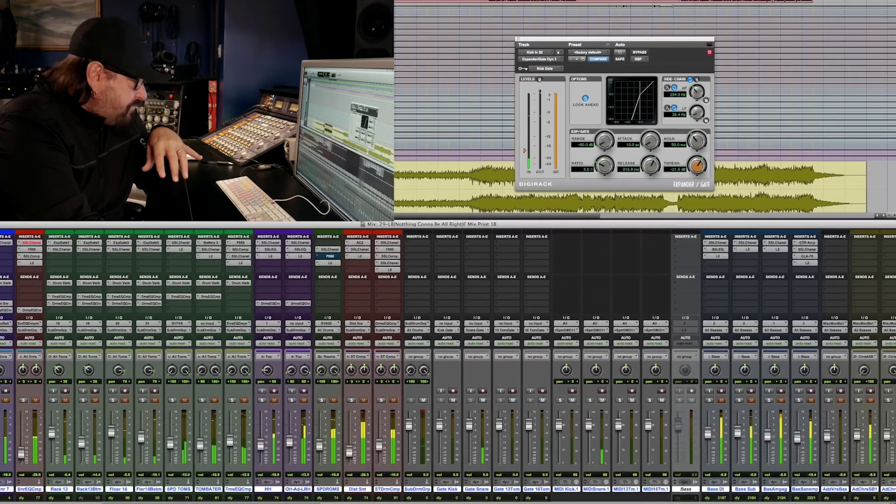
scroll(619, 491, right, 3)
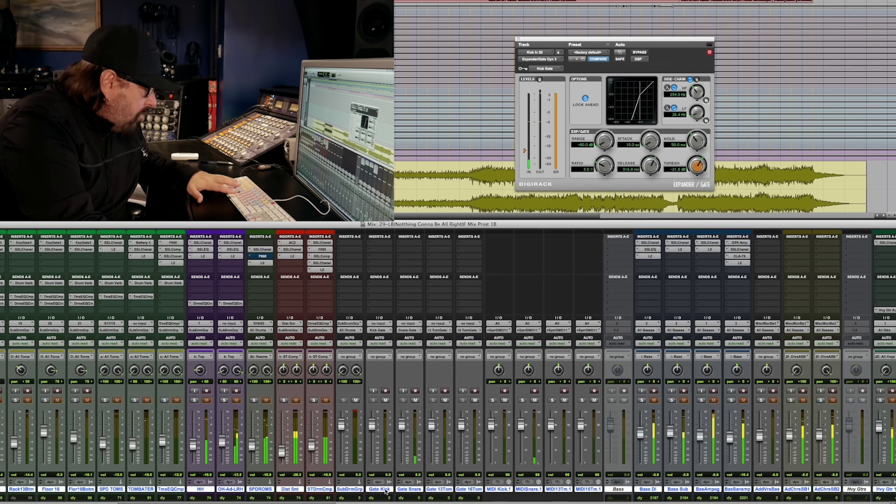
shift+click(373, 491)
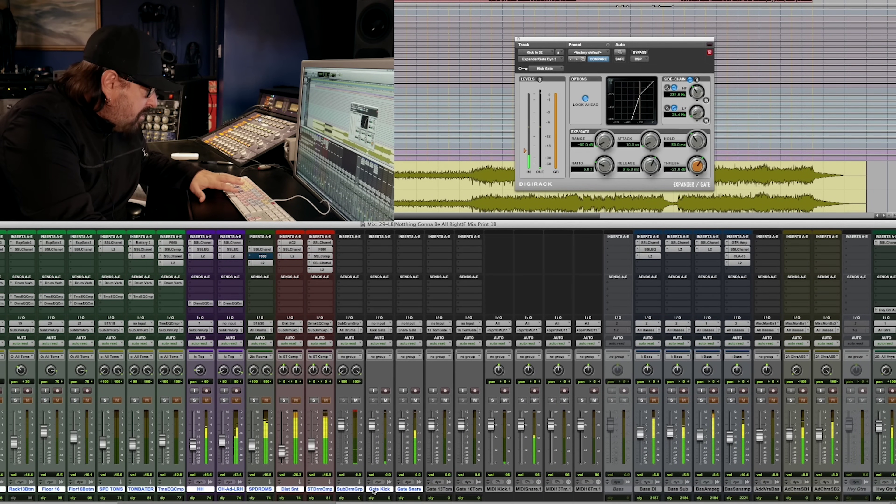
click(444, 490)
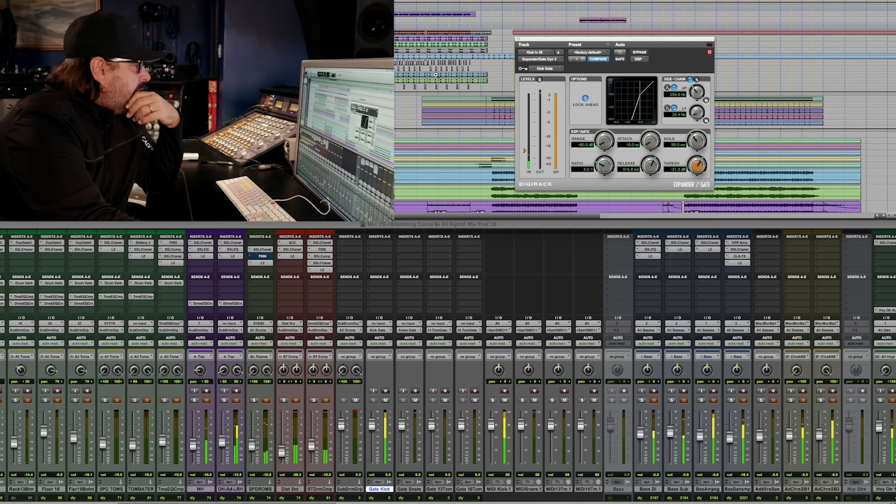
drag(429, 74, 530, 86)
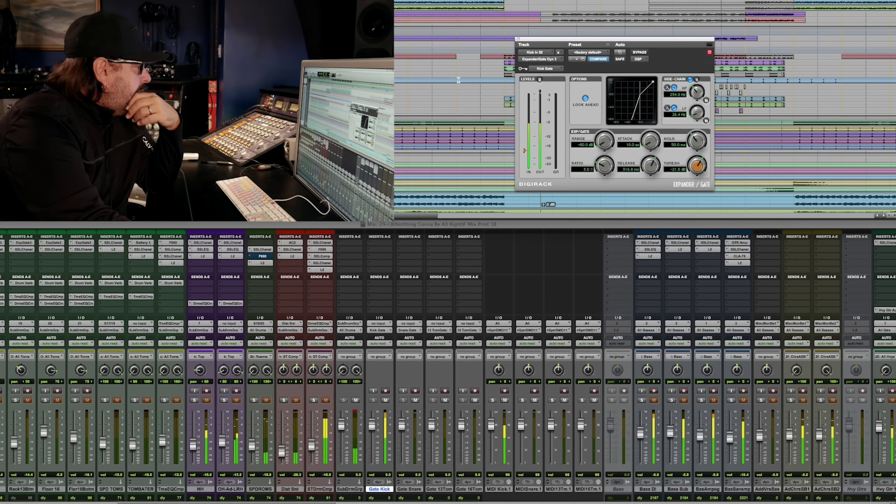
Examine the gate trigger and MIDI drum clips across the timeline and close the Expander/Gate of Kick In 52.
scroll(458, 80, up, 15)
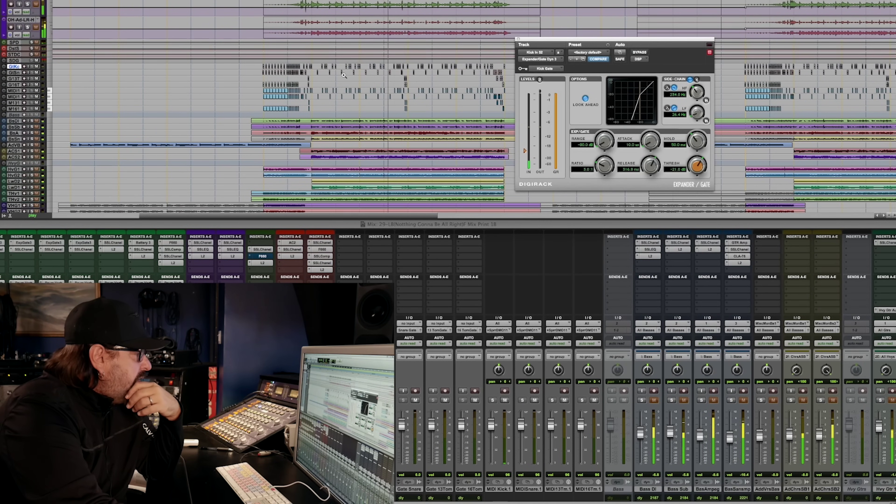
click(780, 74)
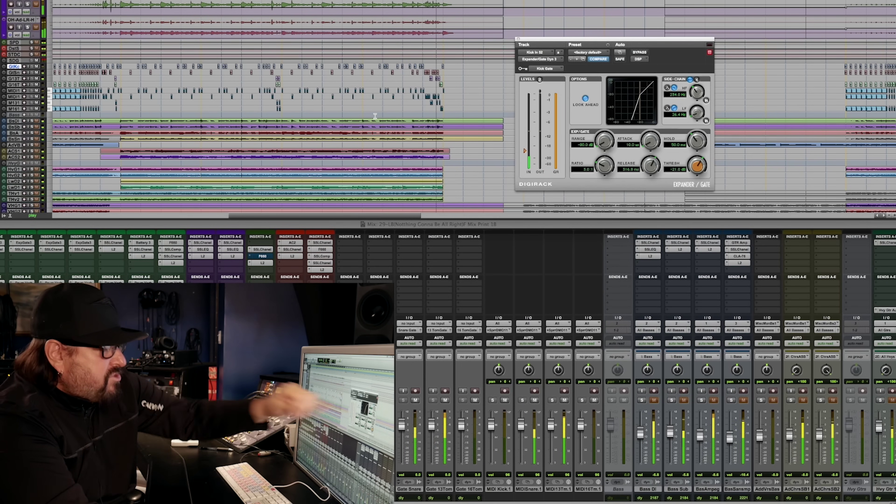
click(519, 40)
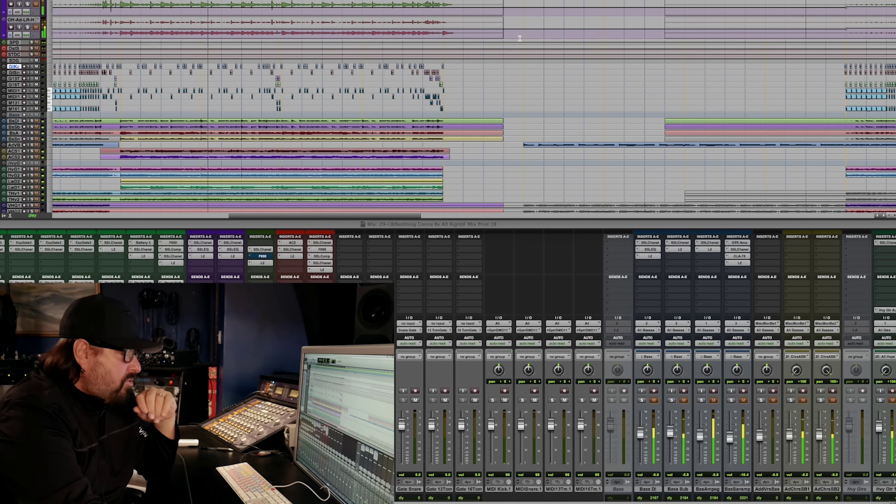
Open the SSLChannel on Kick In 52, take it out of bypass, clear its output clip indicator and review its EQ during playback.
scroll(645, 362, left, 20)
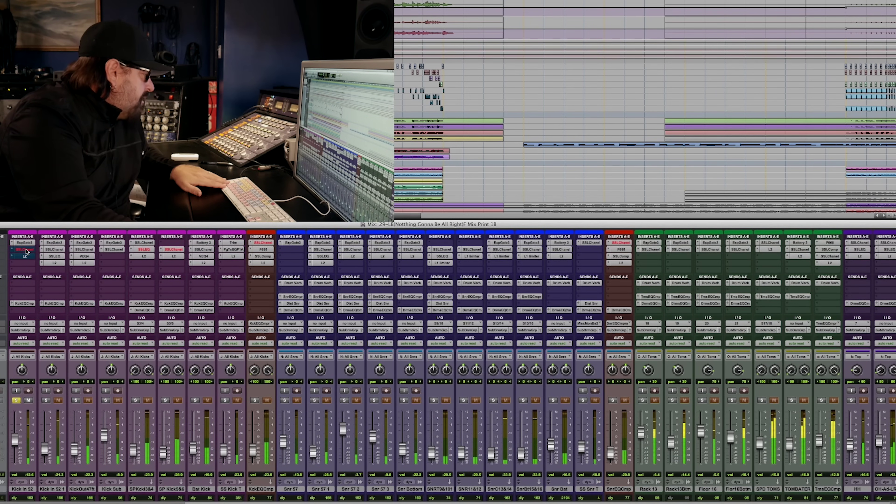
click(26, 250)
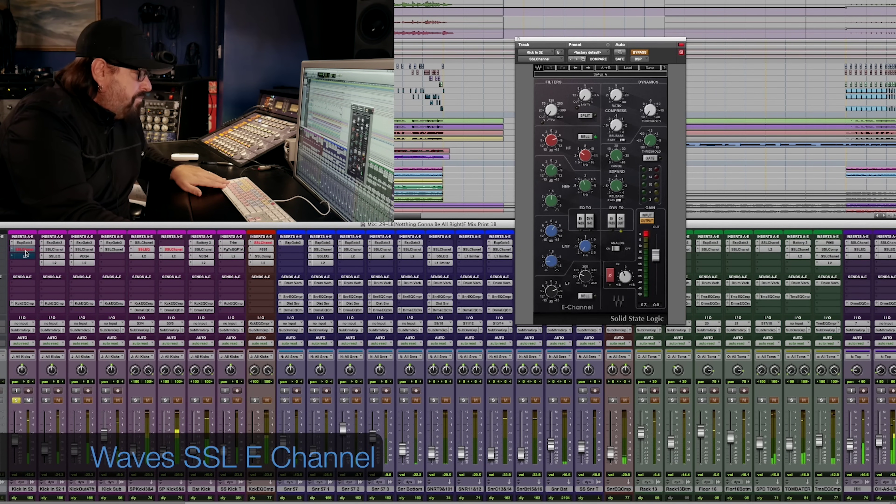
super+click(25, 250)
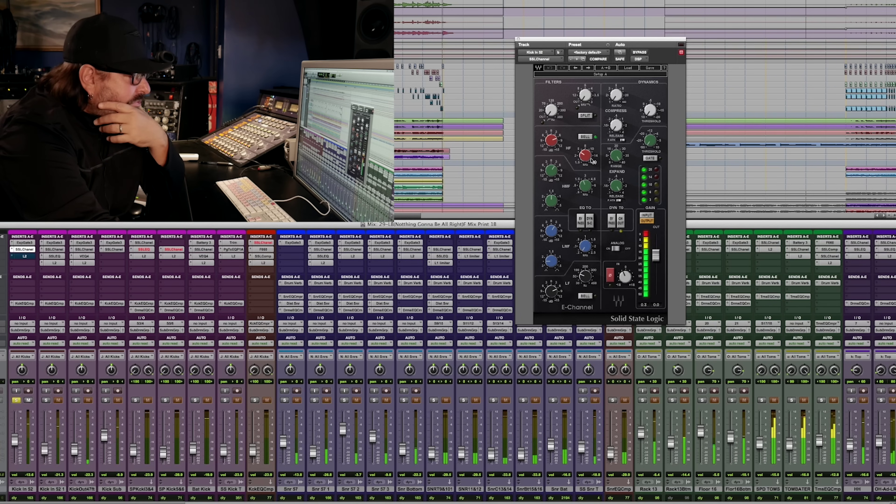
mouse_move(587, 160)
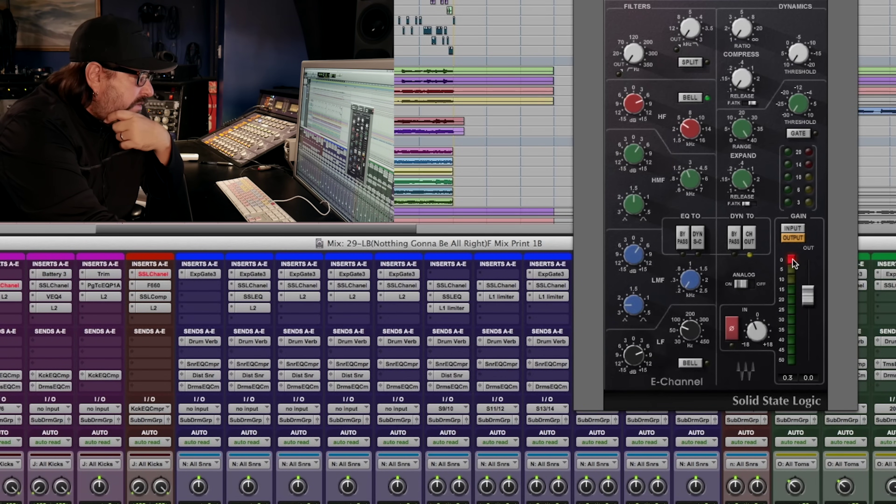
click(793, 259)
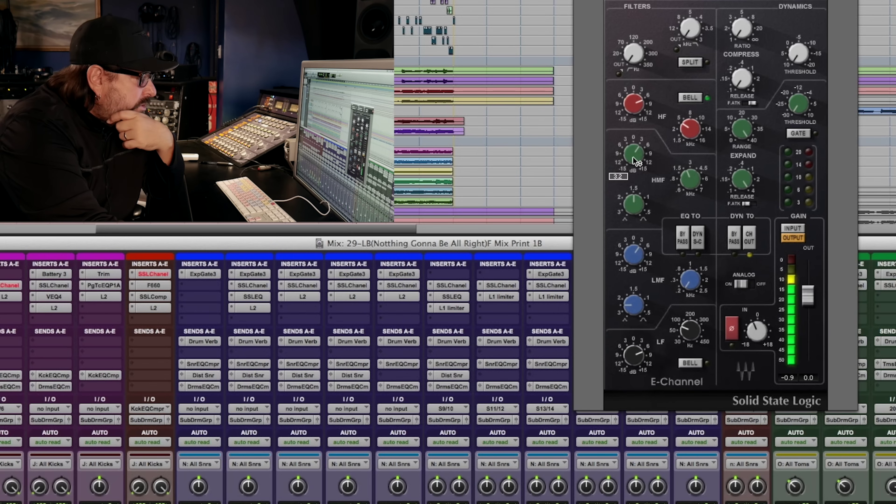
mouse_move(696, 185)
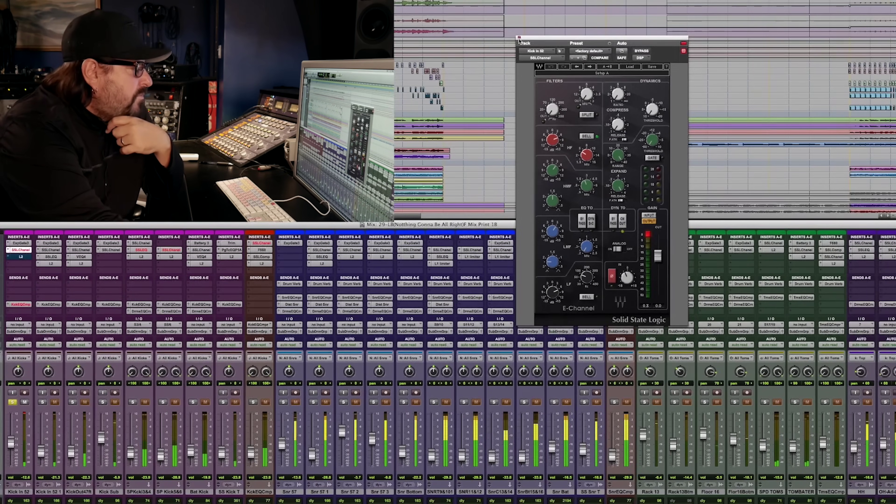
click(519, 38)
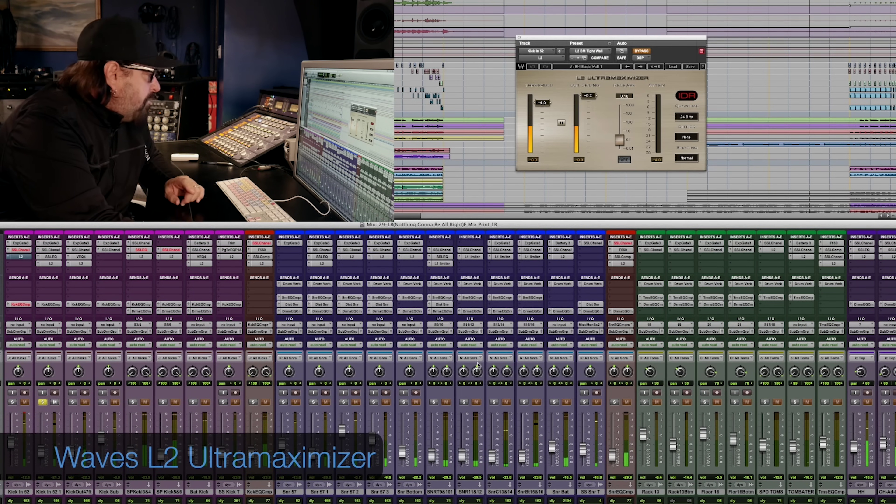
Take the L2 Ultramaximizer on Kick In 52 out of bypass and check its attenuation during playback.
click(642, 52)
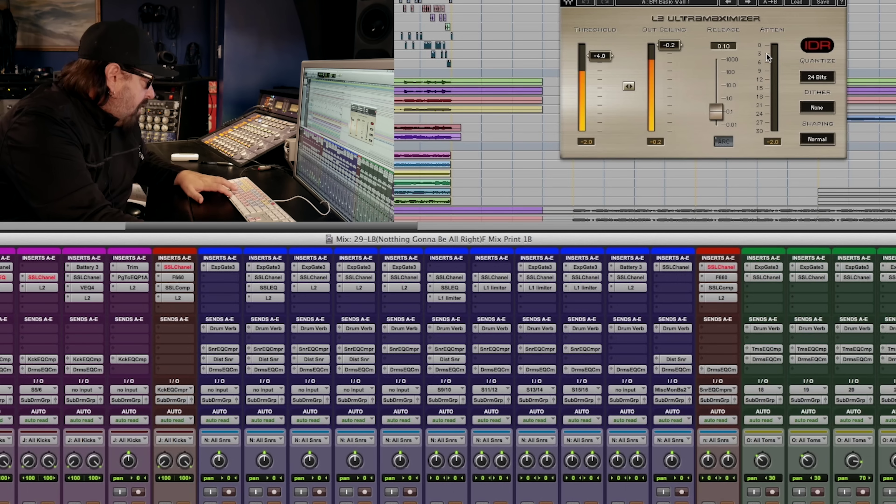
key(space)
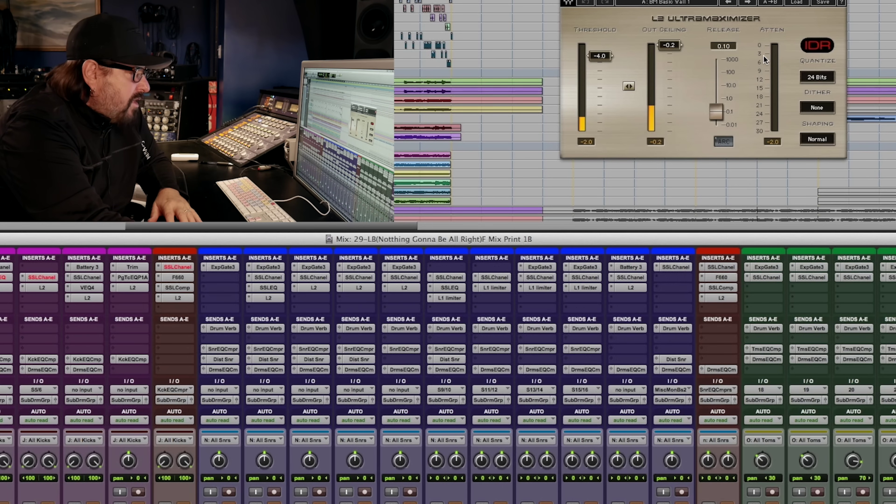
key(space)
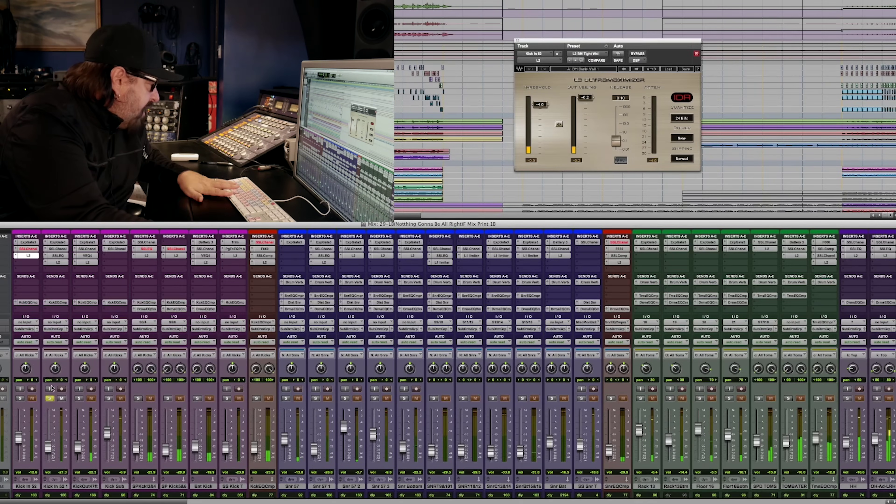
View the gate and SSLChannel settings on Kick In 52 1.
click(56, 242)
click(58, 249)
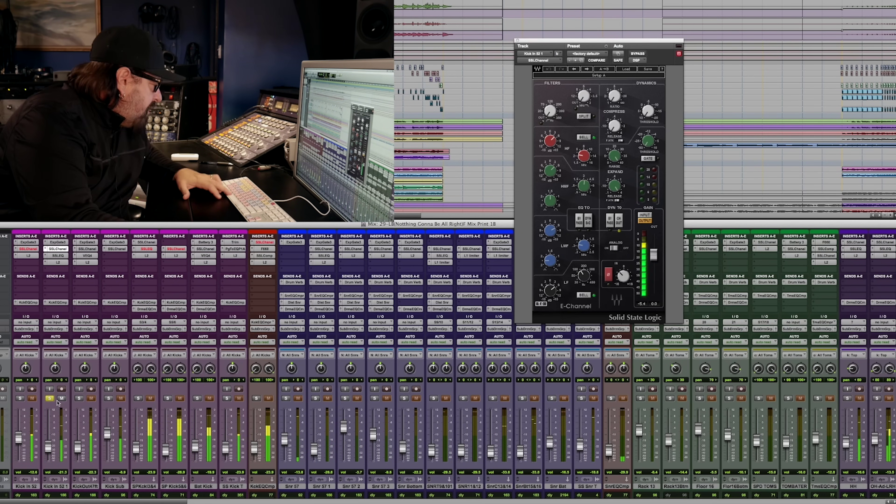
Solo Kick Out 47 in place of Kick In 52 1 and audition Kick In 52 alongside it.
click(49, 398)
click(79, 399)
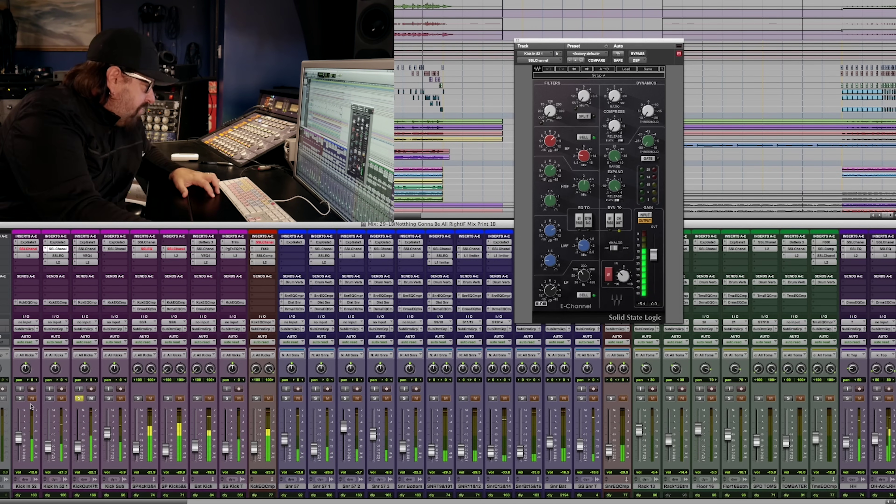
click(20, 398)
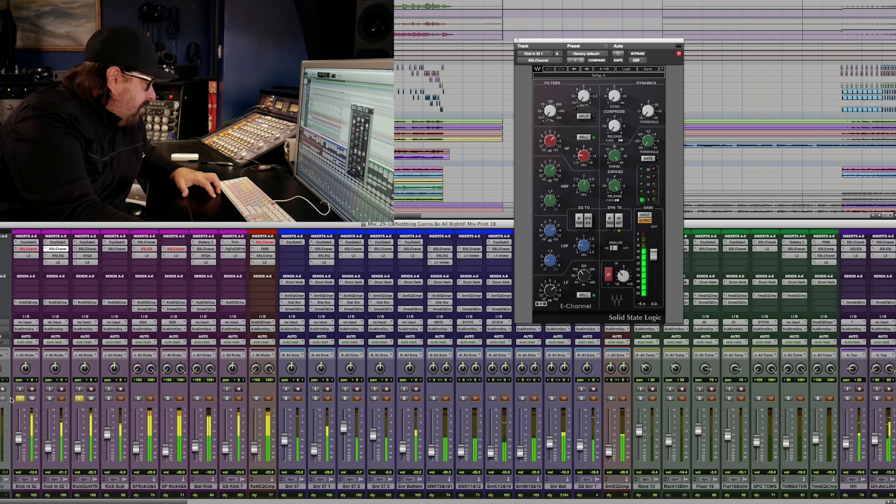
Open the Expander/Gate on Kick Out 47 and compare it bypassed and active during playback.
click(87, 242)
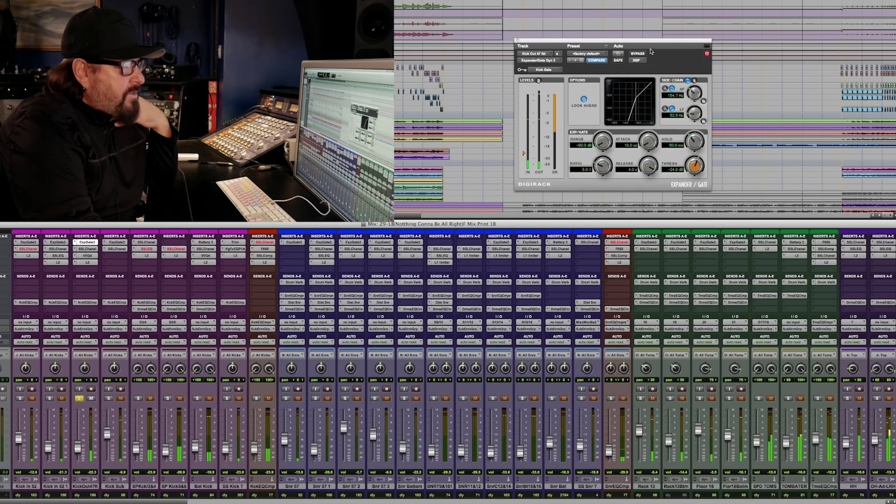
click(637, 54)
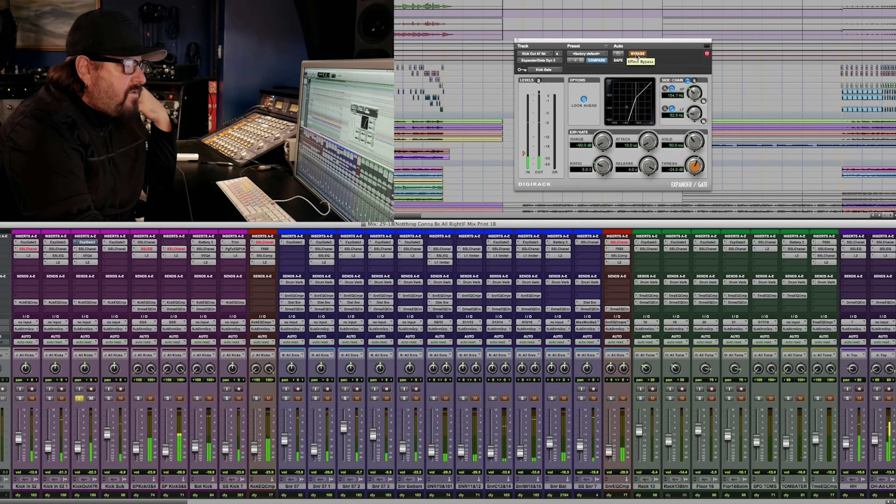
click(637, 54)
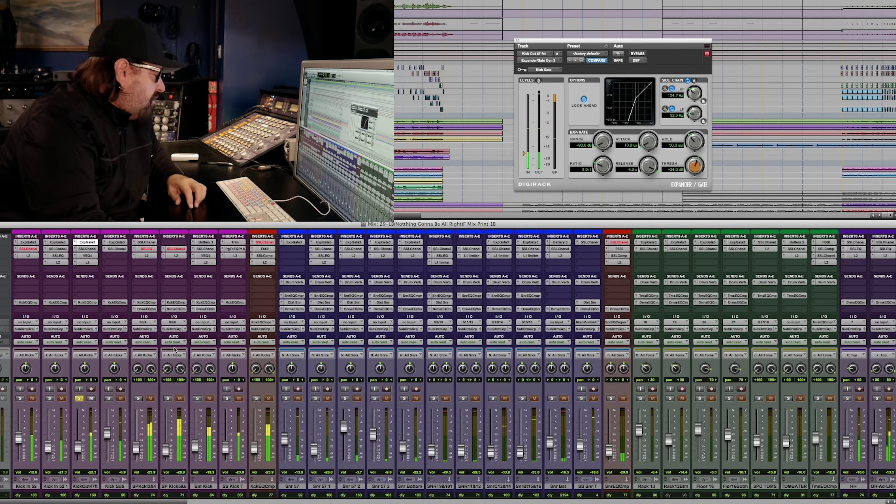
Review the SSLChannel EQ on Kick Out 47 and the L2 limiter on Kick In 52 1 during playback.
click(86, 249)
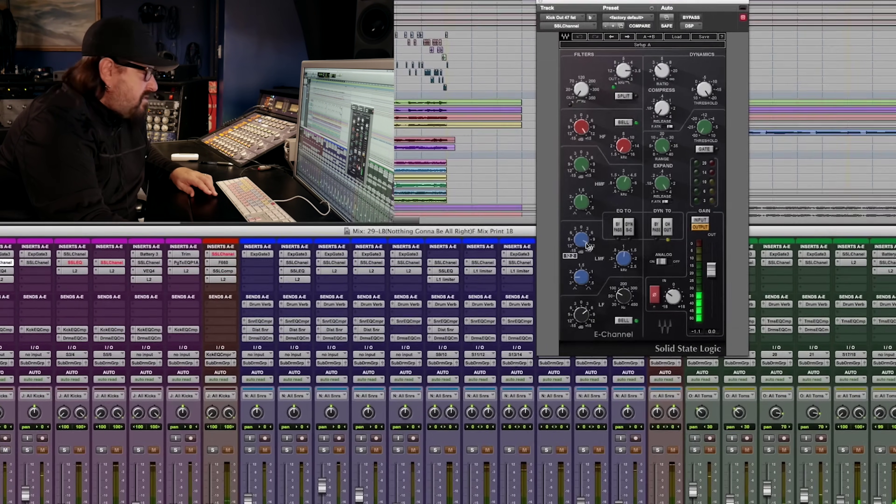
mouse_move(554, 238)
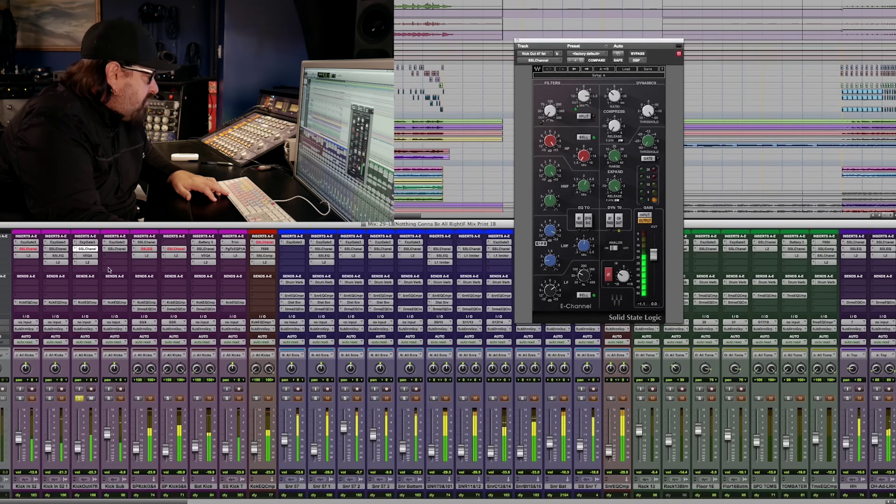
click(57, 263)
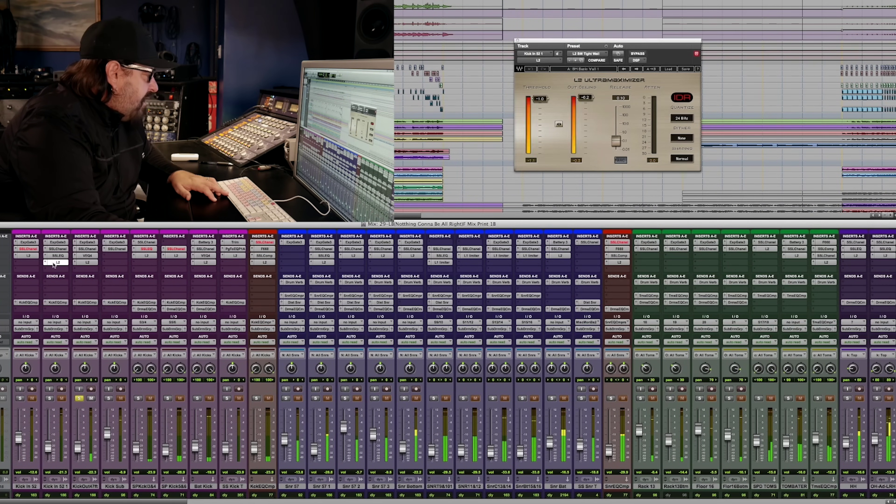
click(57, 263)
click(125, 224)
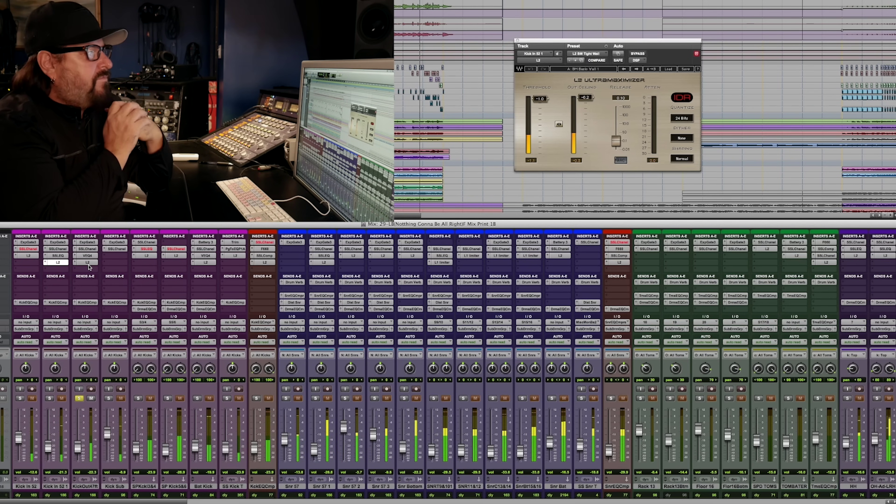
key(space)
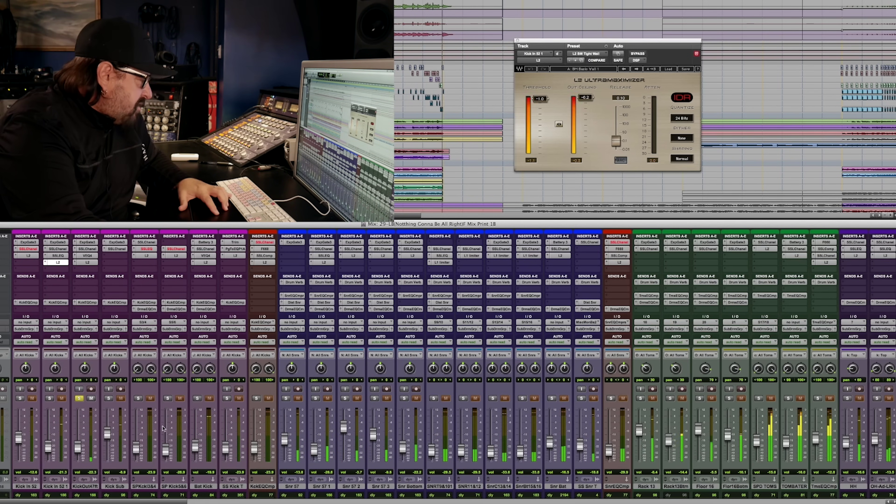
Find the group masters from All Drums to All FX in the mixer and toggle playback of the mix.
scroll(773, 401, right, 15)
click(771, 398)
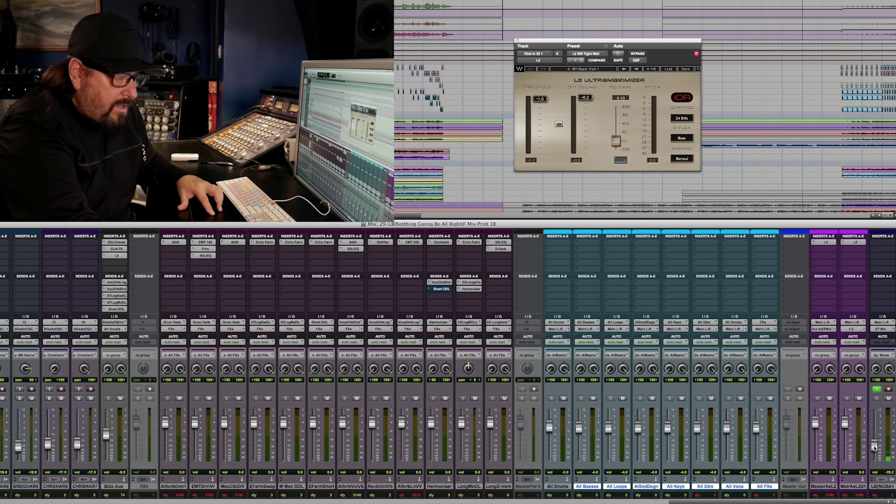
key(space)
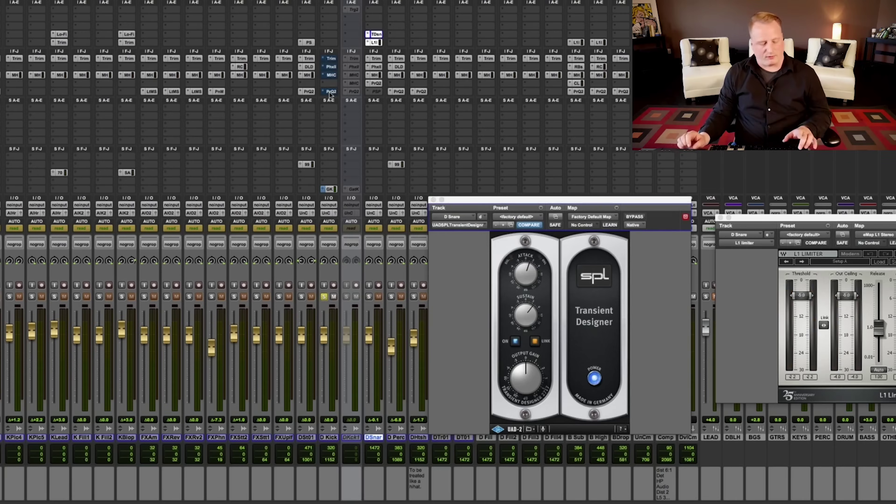
Bypass the PrQ2 insert on D Kick, audition the unprocessed kick and close the D Snare Transient Designer.
click(330, 93)
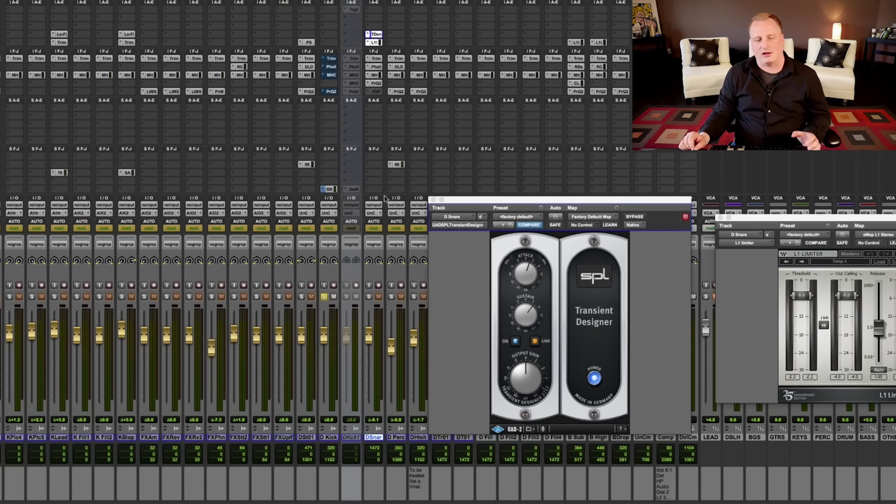
key(space)
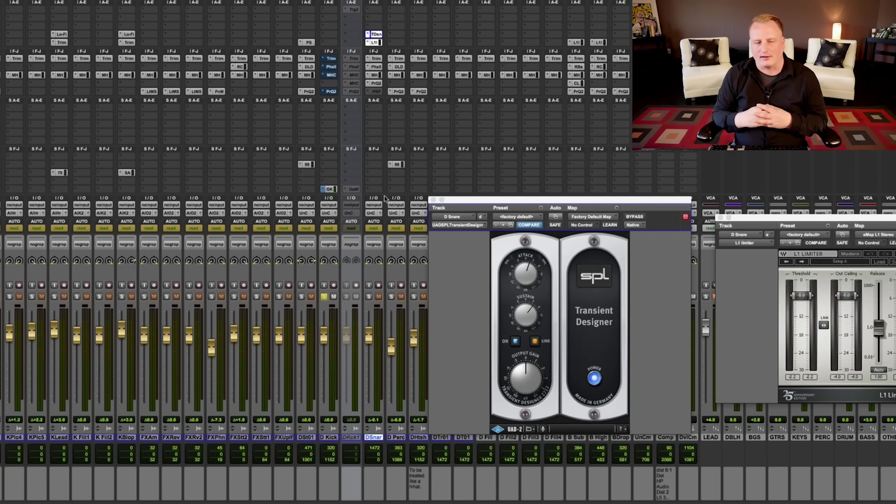
click(434, 200)
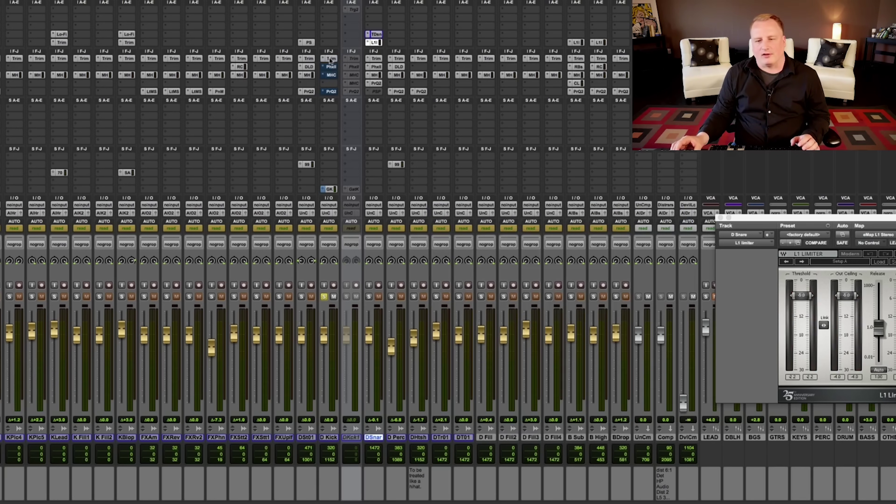
Open Trim and MH ChannelStrip on D Kick and examine the EQ bands at 60.24 Hz and 166.85 Hz.
click(330, 59)
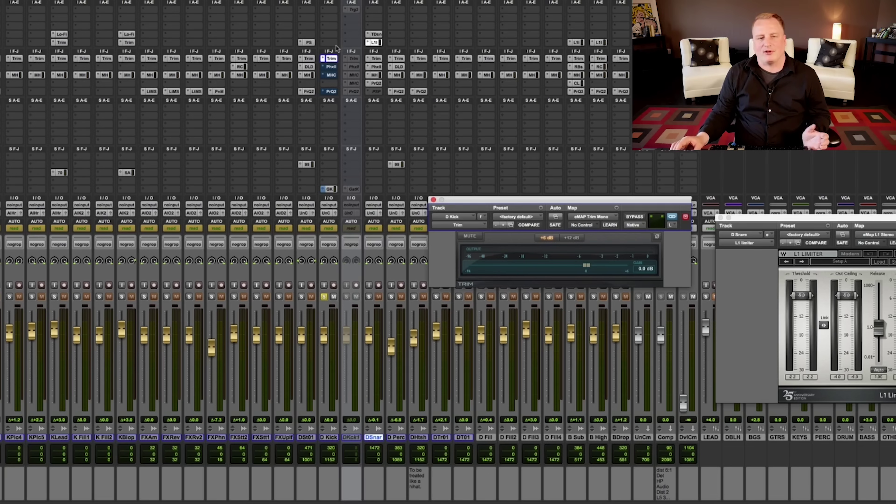
click(331, 75)
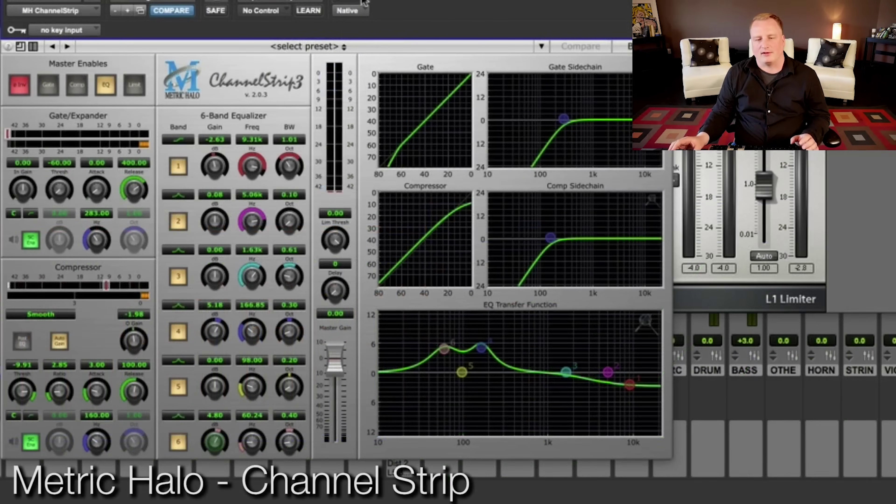
key(space)
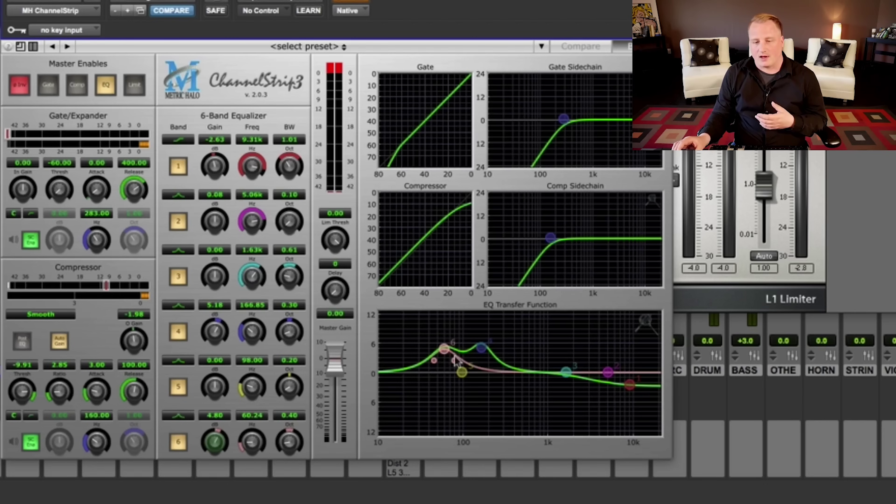
click(482, 346)
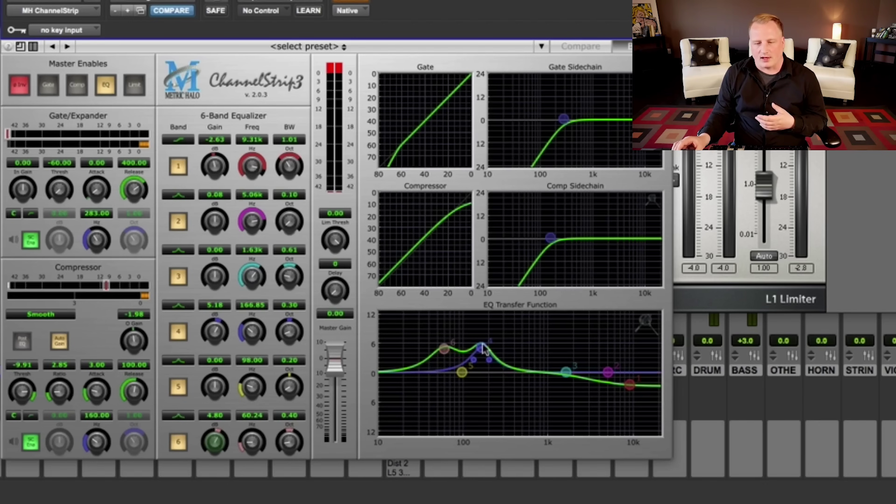
click(445, 351)
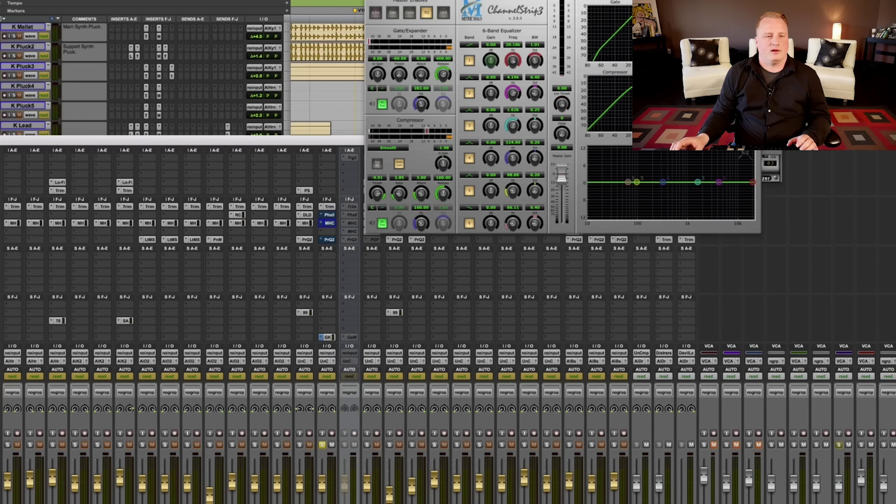
Move the RTA track's PAZ Analyzer window into clear view, close the VU meter plug-in and return to the mixer.
key(super+equal)
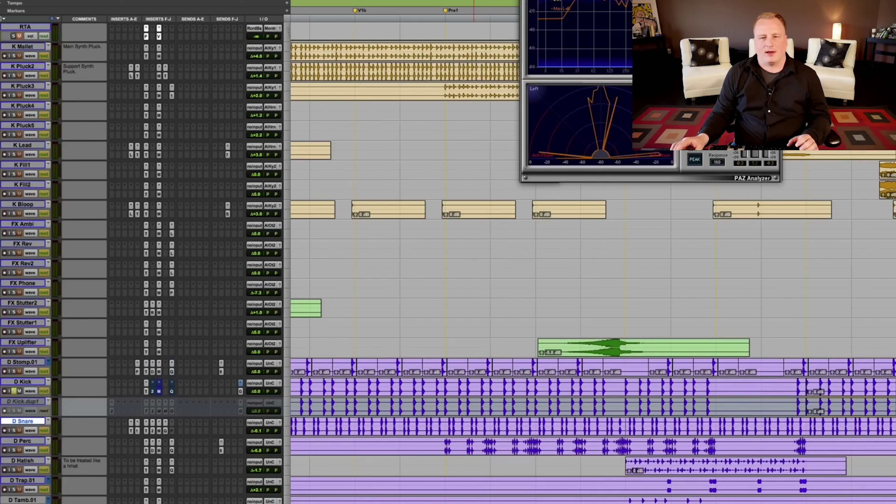
drag(591, 0, 497, 91)
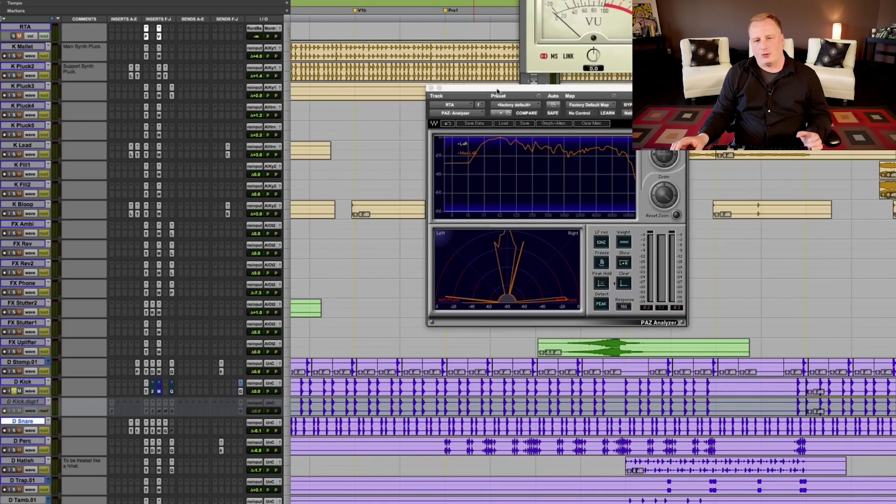
key(super+w)
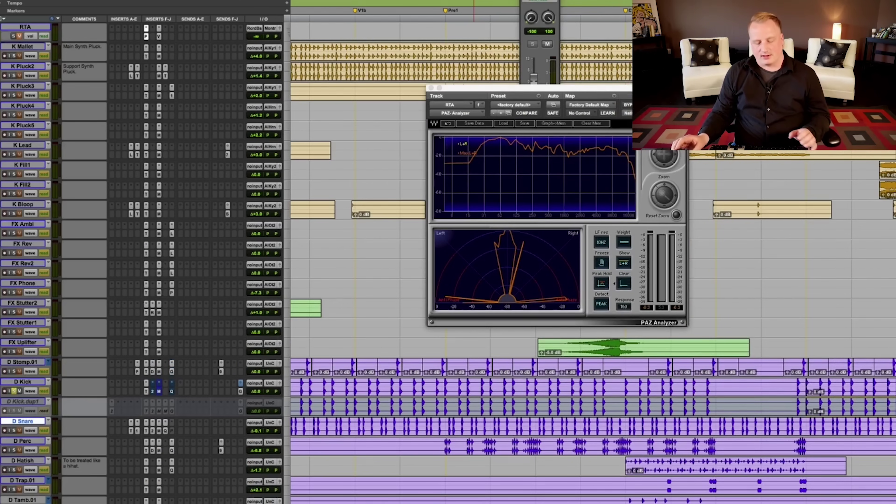
key(super+equal)
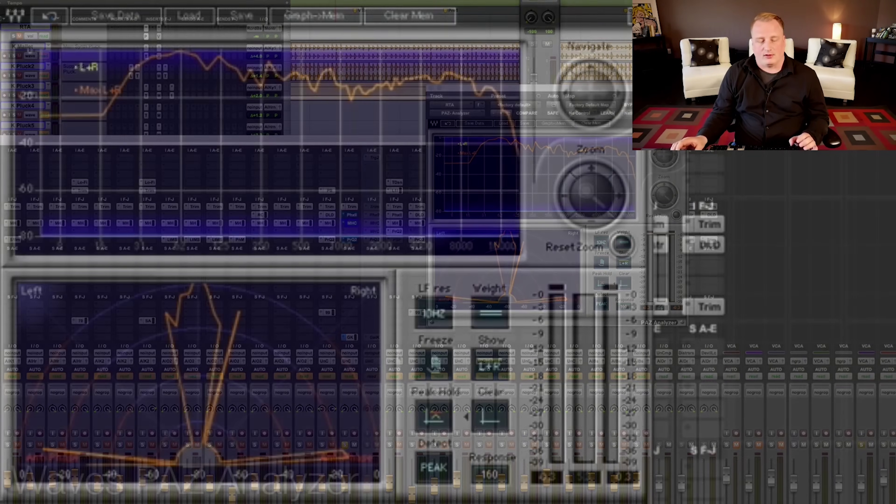
Play the D Kick and examine its spectrum on the PAZ Analyzer with the graph marker at 60 Hz.
key(space)
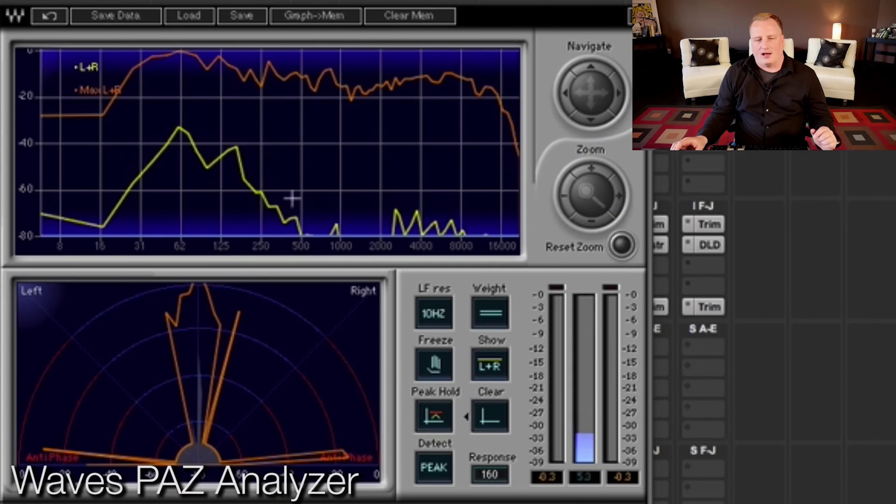
click(222, 81)
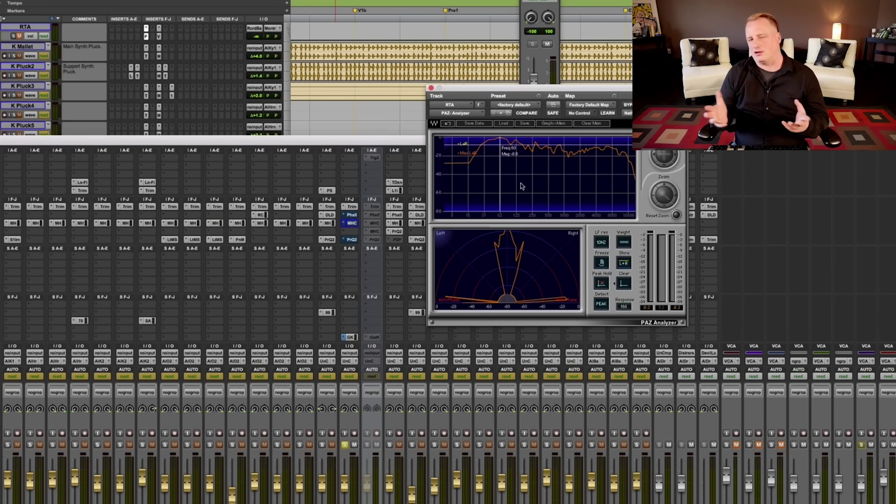
key(space)
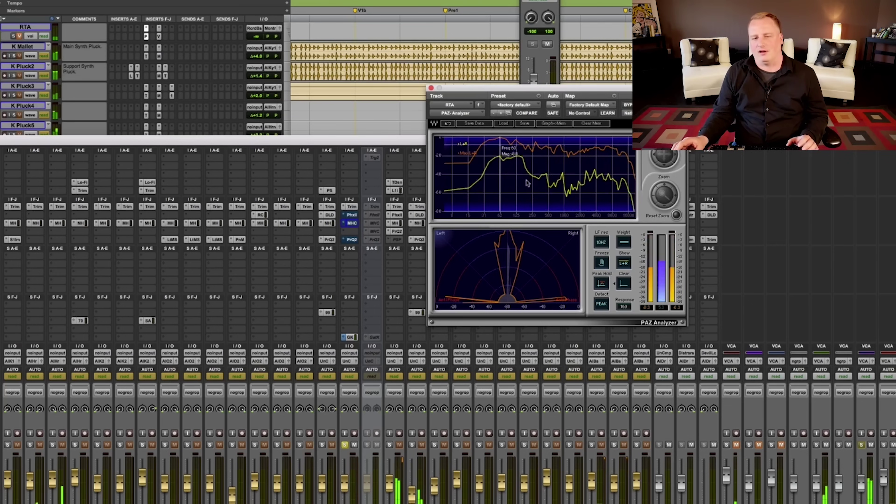
key(space)
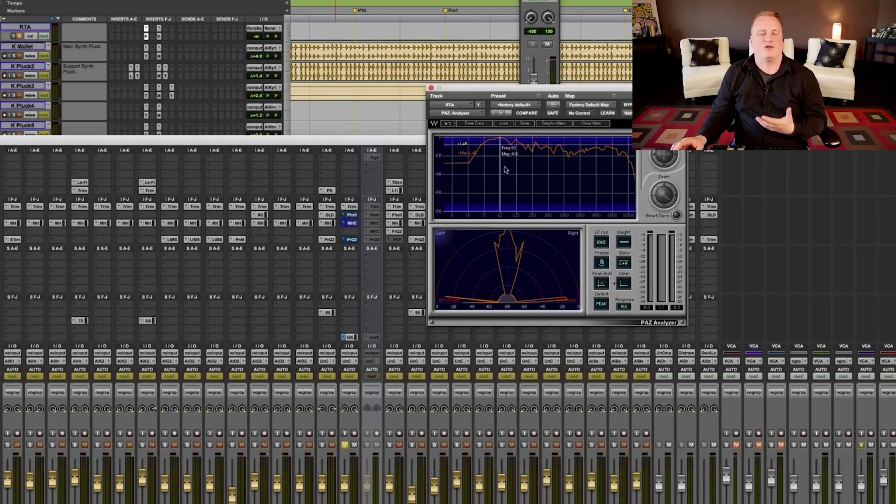
key(space)
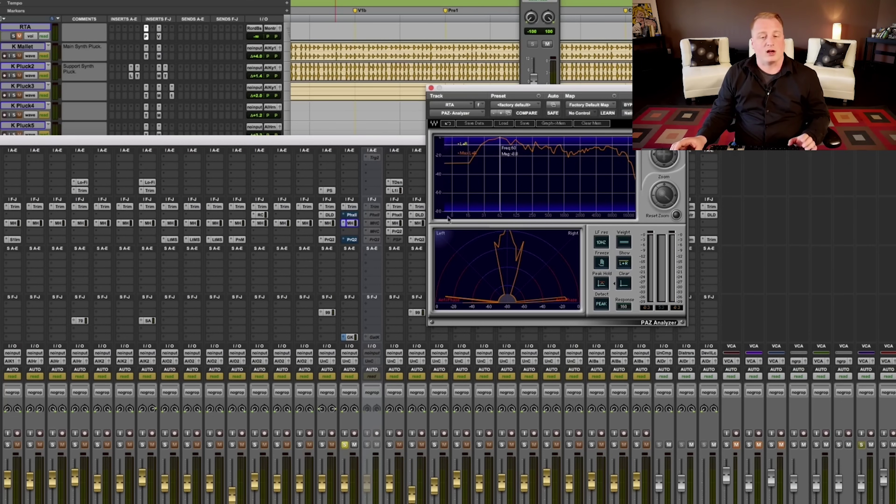
Open D Kick's MH ChannelStrip, place it beside the analyzer and disable EQ bands 4 and 6.
click(354, 224)
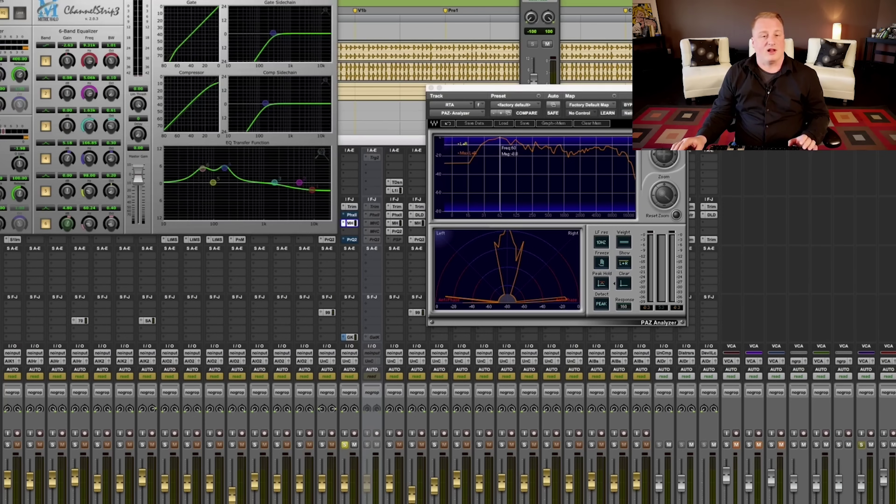
drag(124, 1, 844, 255)
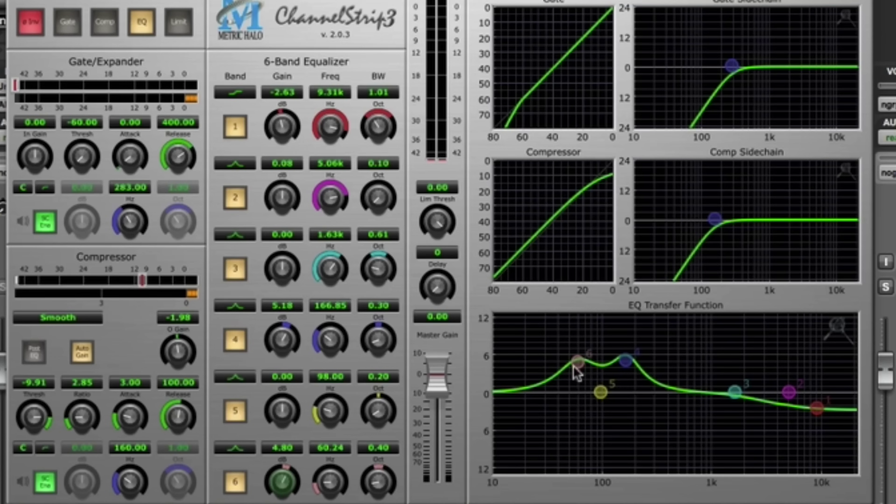
click(235, 482)
click(235, 340)
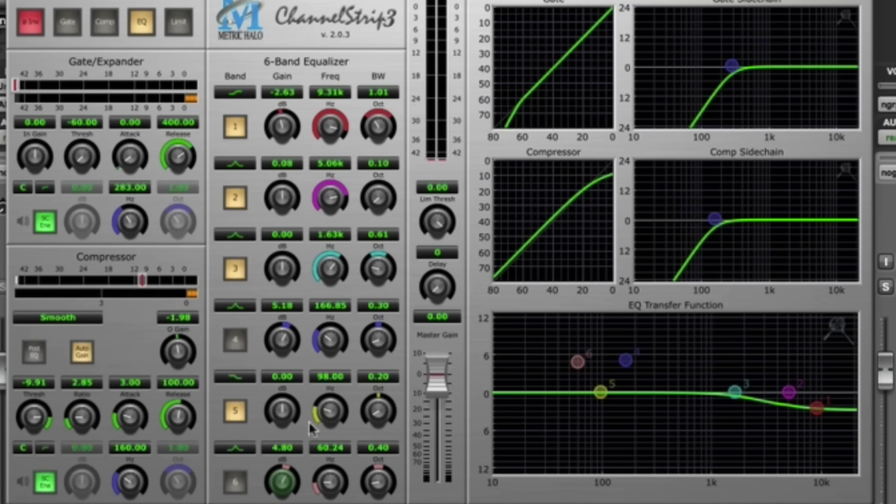
Try band 5 as a low shelf with 3.65 dB gain at 61.25 Hz, then replace it with the band 6 bell.
drag(288, 422, 329, 429)
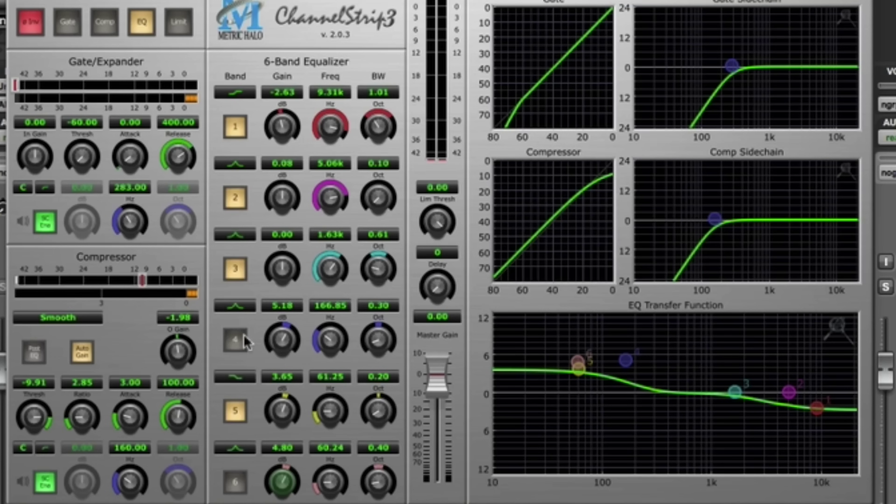
click(235, 414)
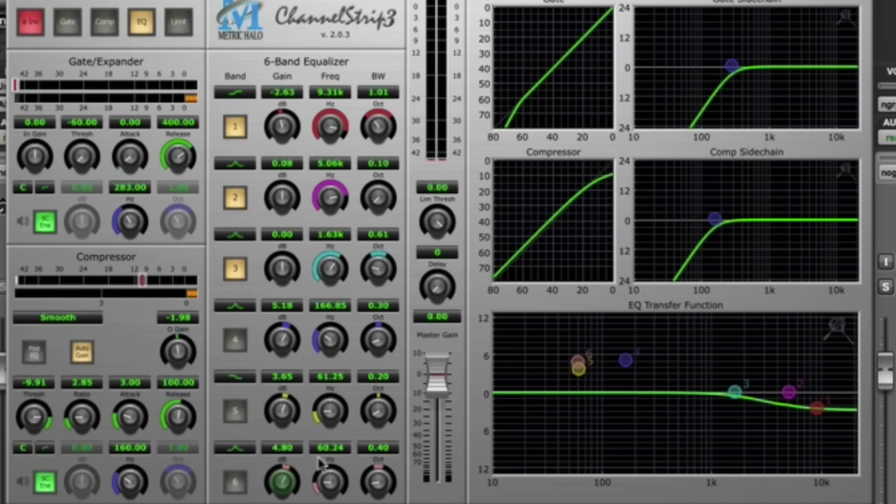
click(235, 484)
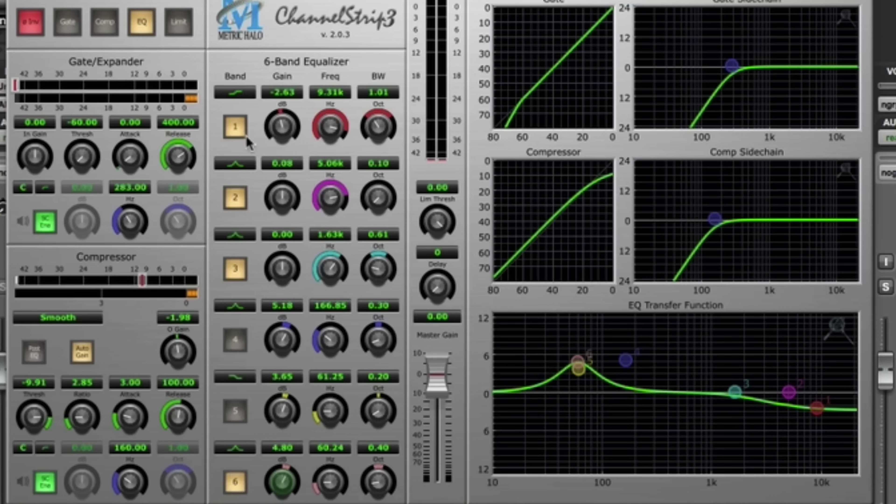
Disable band 1 and compare D Kick with and without band 6's 60.24 Hz boost during playback.
click(236, 128)
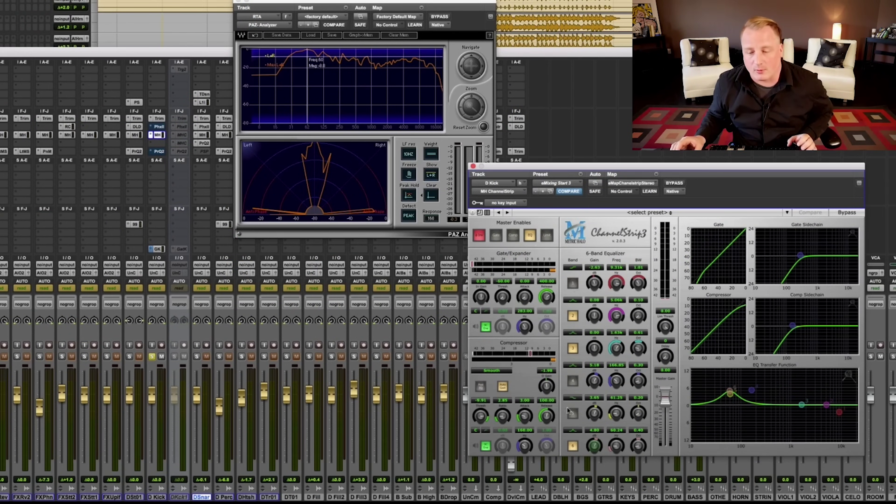
click(573, 447)
key(space)
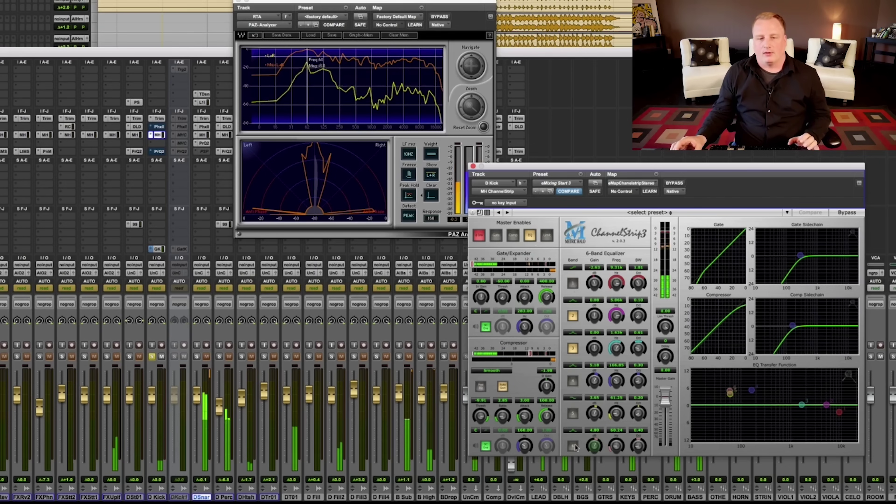
click(573, 446)
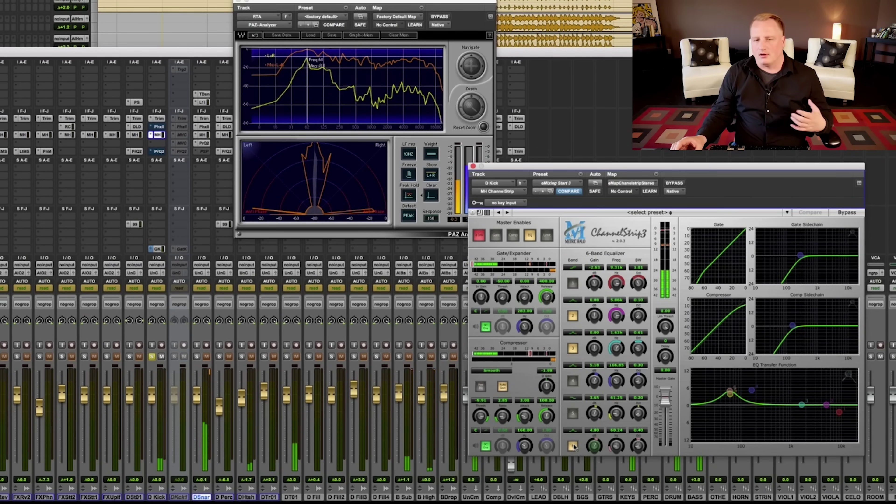
click(574, 446)
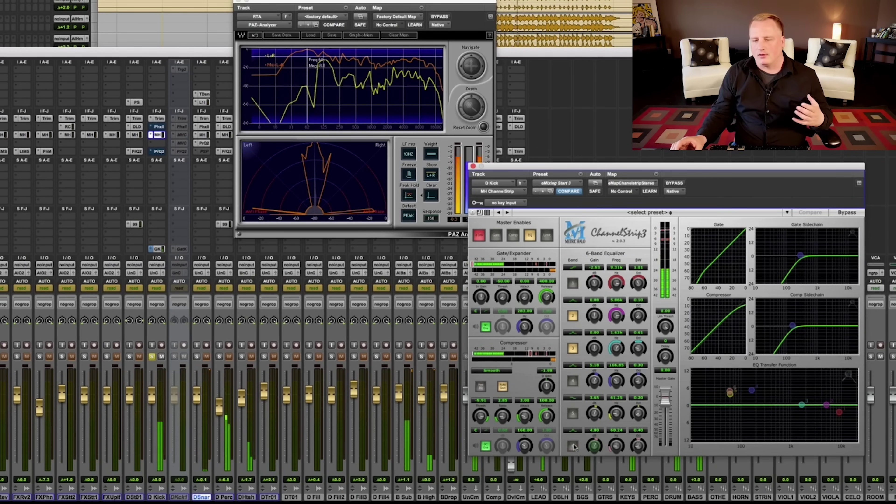
click(573, 446)
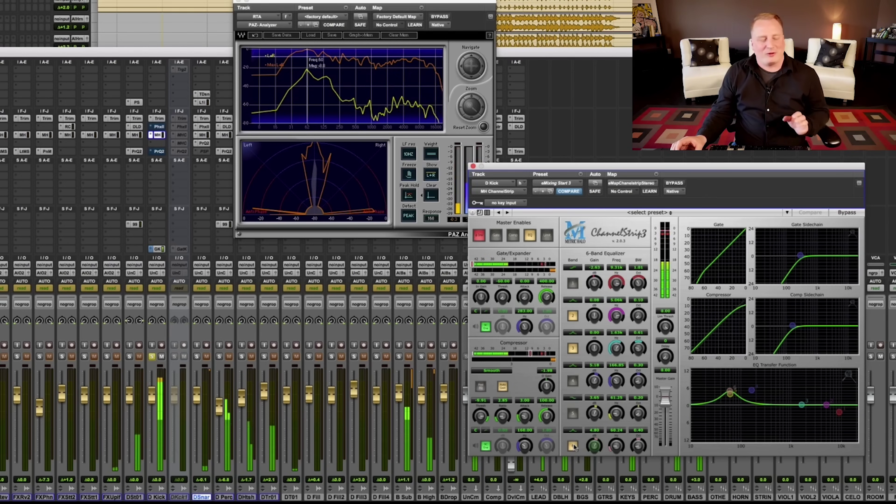
key(space)
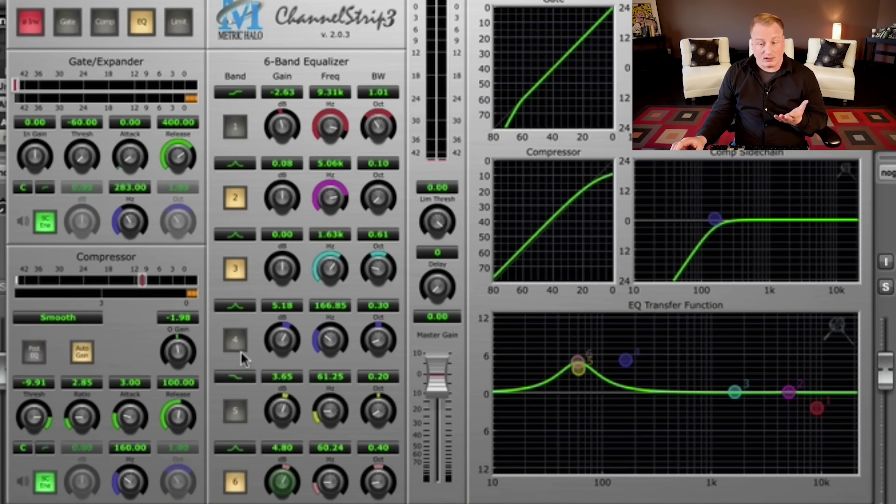
Swap the band 6 boost for band 4 and adjust band 3 to 1.36 dB at 1.00 kHz.
click(237, 342)
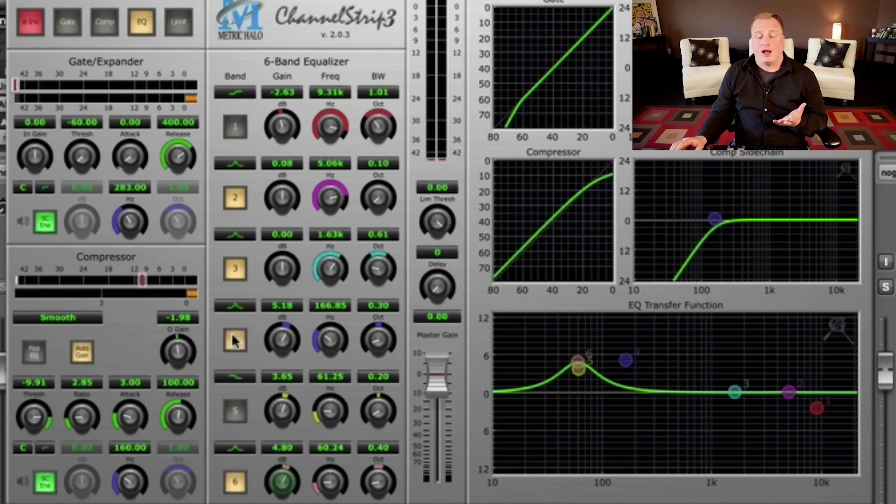
click(236, 487)
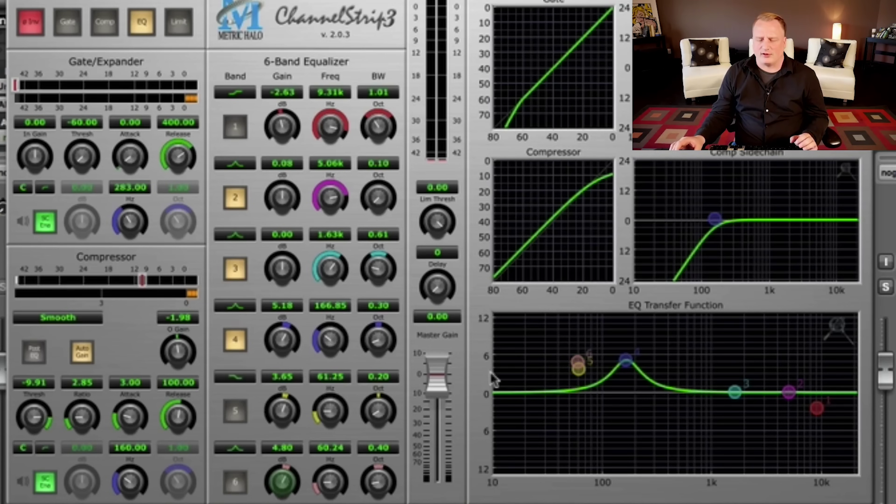
drag(735, 392, 703, 317)
drag(681, 356, 713, 389)
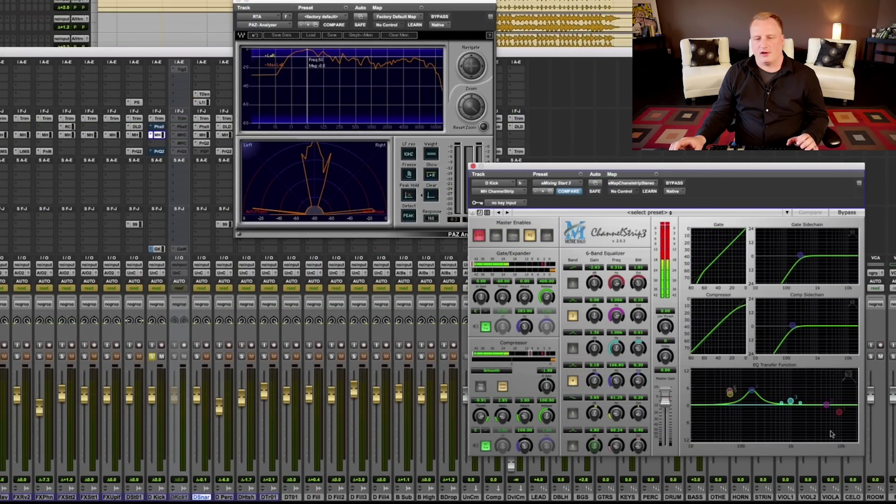
Compare D Kick with and without band 4's 166.85 Hz boost during playback.
key(space)
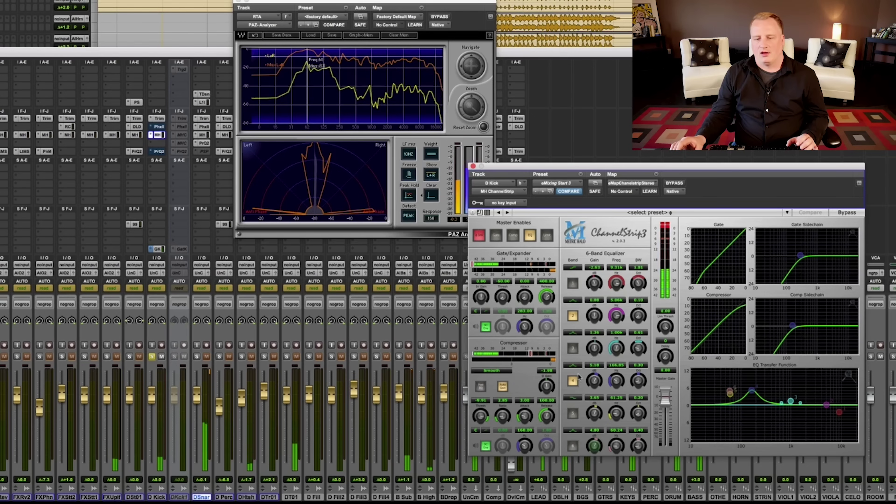
click(574, 381)
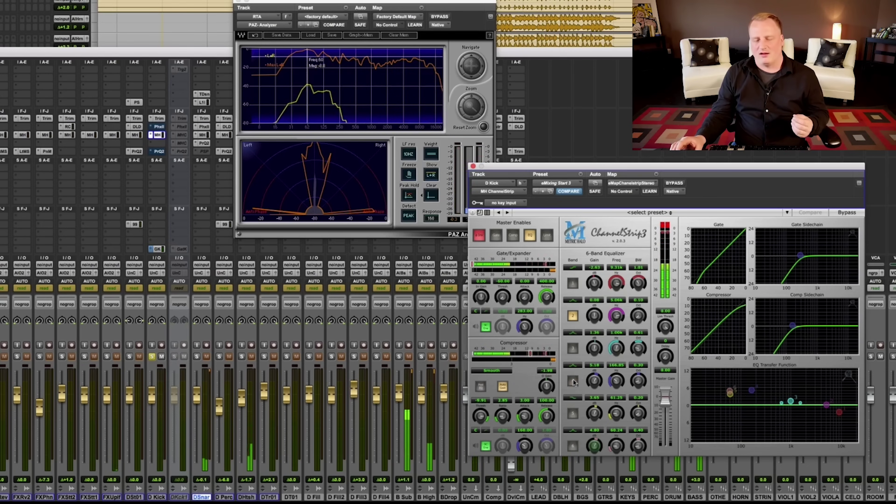
click(573, 382)
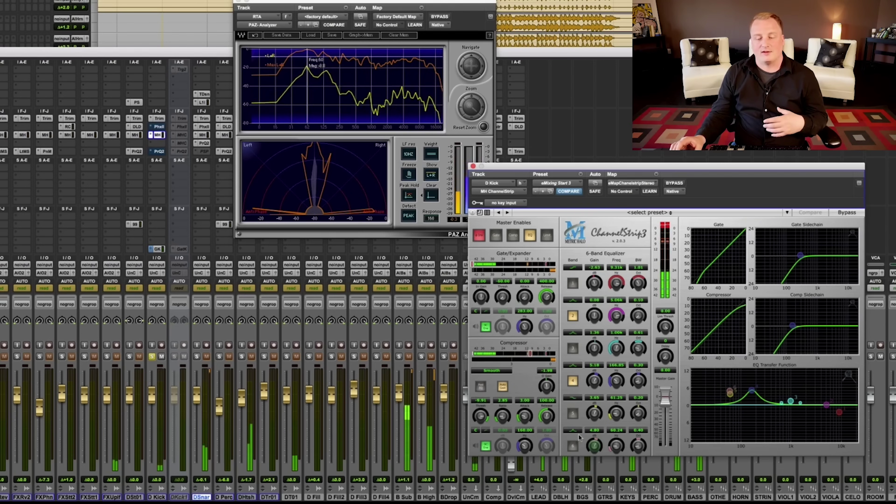
Enable band 6 alongside band 4 and compare D Kick with the whole MH ChannelStrip bypassed and active.
click(574, 446)
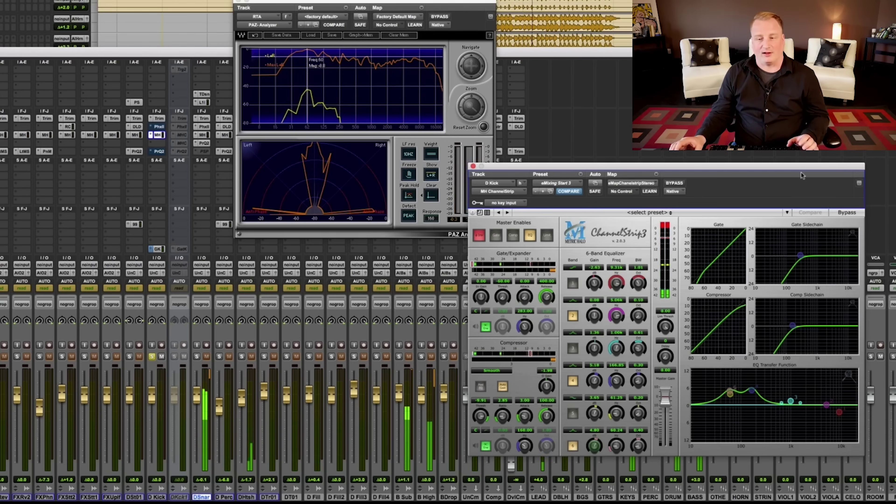
click(672, 184)
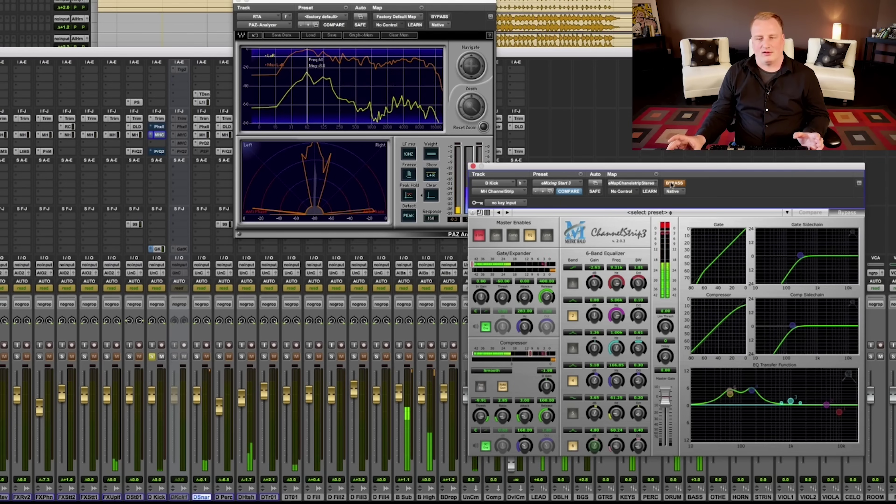
click(672, 184)
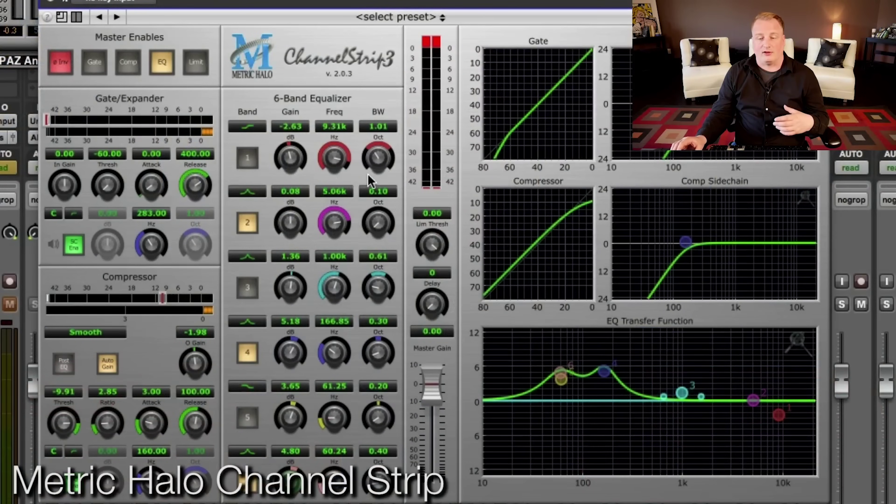
Enable band 1's -2.63 dB high shelf at 9.31 kHz and compare D Kick with and without it during playback.
click(254, 164)
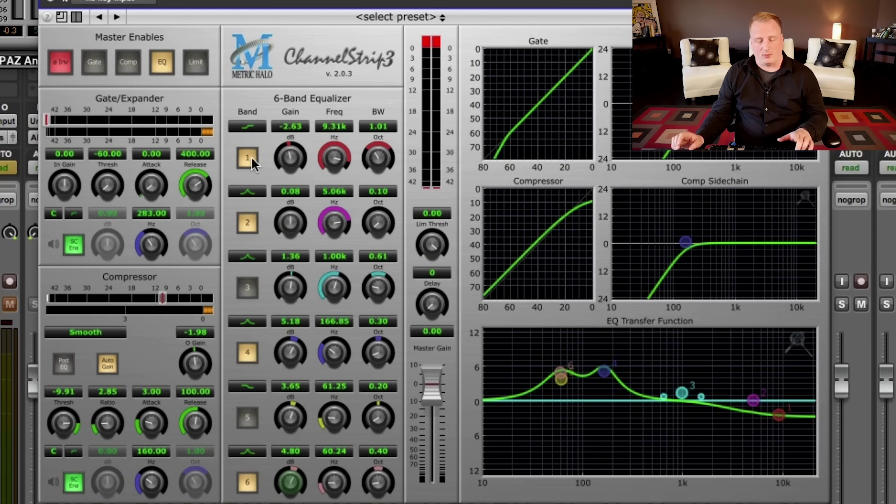
key(space)
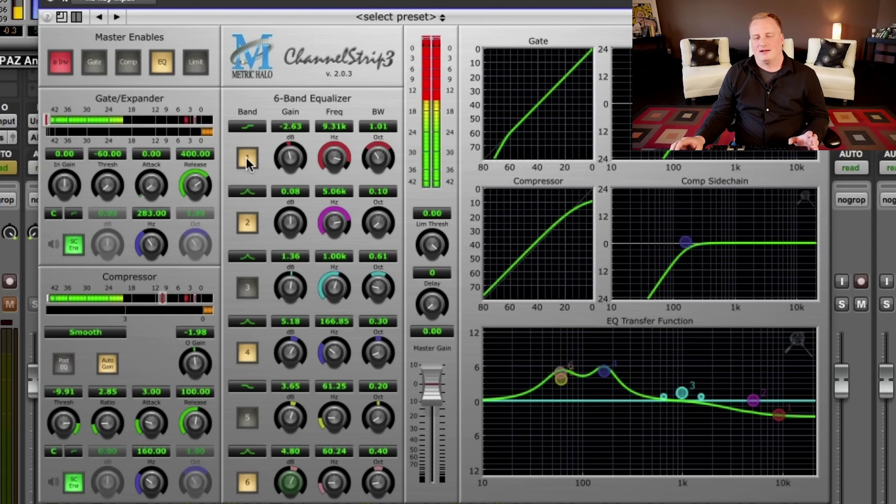
click(247, 158)
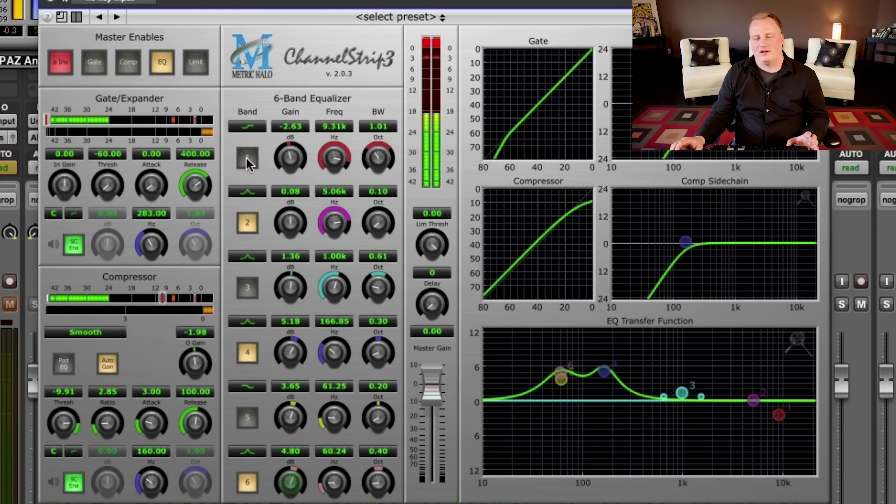
click(247, 158)
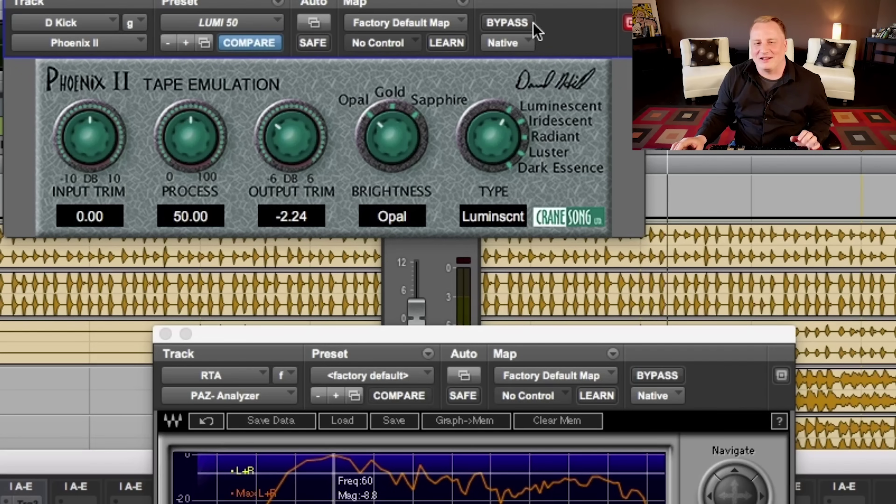
Compare D Kick with the Phoenix II tape emulation bypassed and active during playback.
click(521, 23)
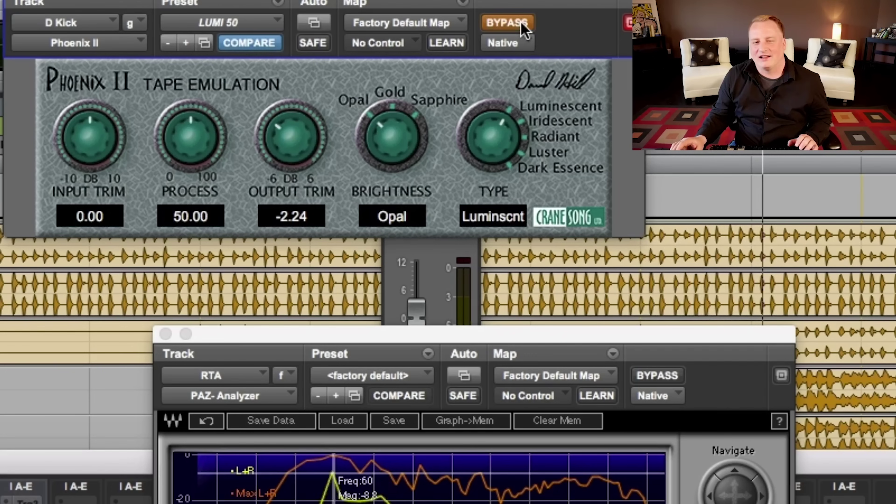
click(521, 22)
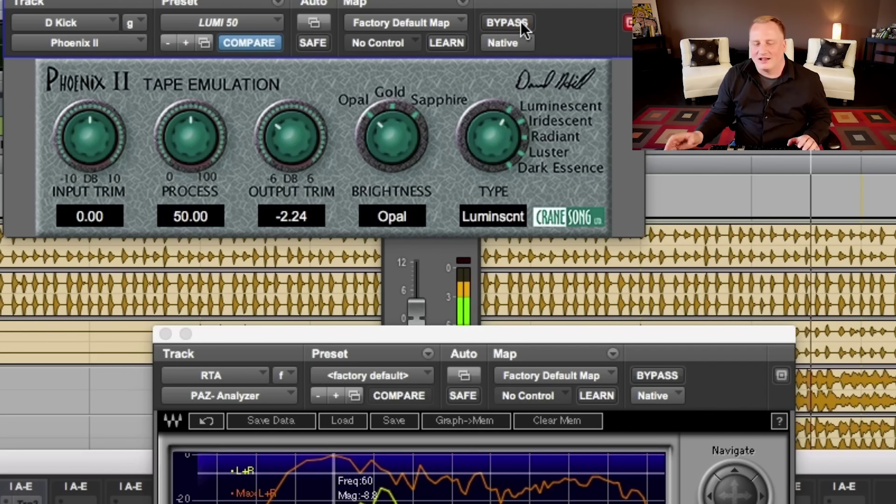
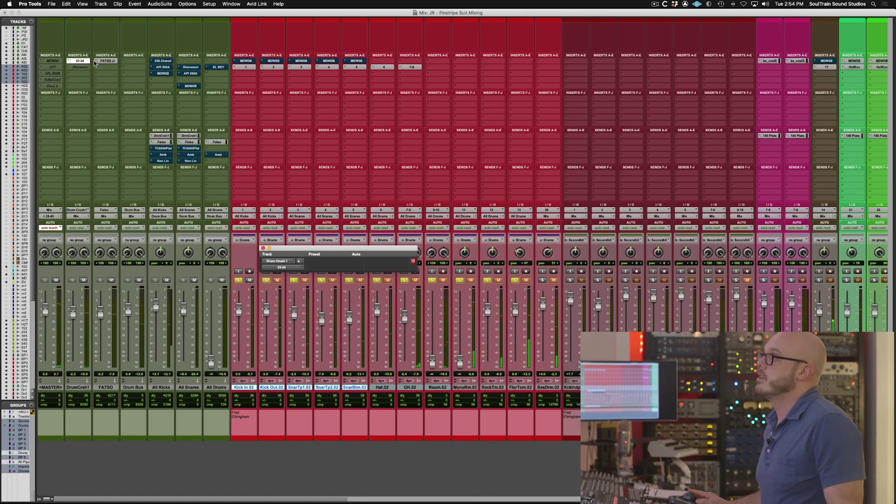
Inspect the 23-24 insert on DrumCrsh1 and the FATSO plug-in on the FATSO track, closing them and toggling playback.
click(85, 62)
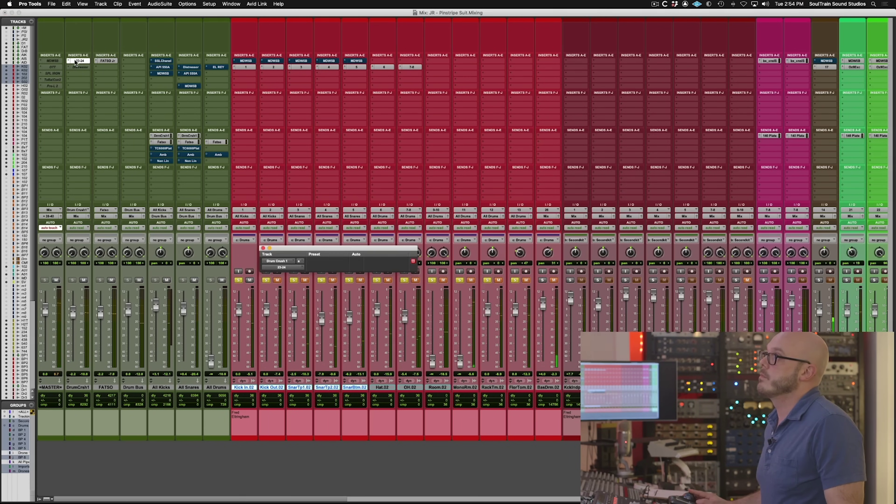
click(111, 62)
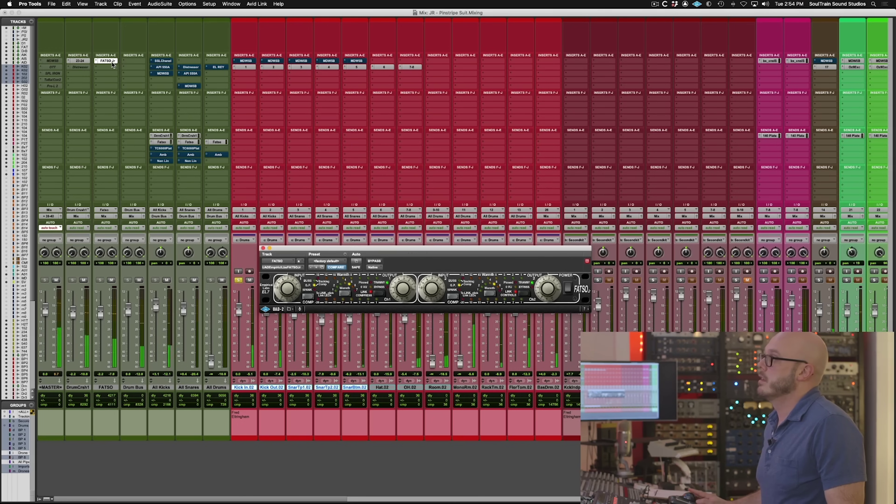
click(112, 62)
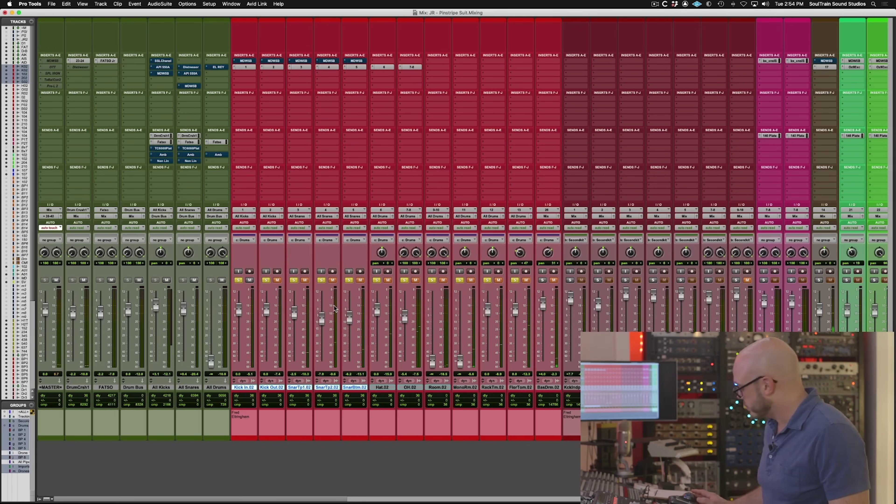
key(space)
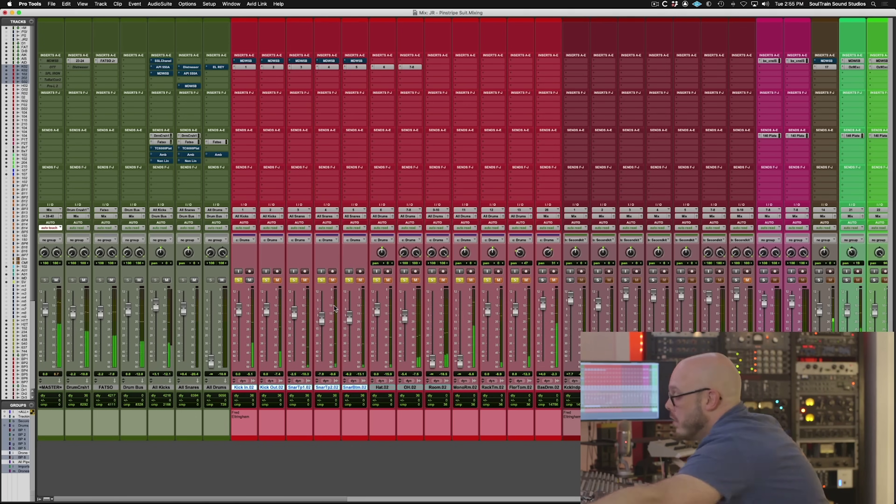
Place the playback start at about bar 445 in the Edit window and audition the drums from there.
key(super+equal)
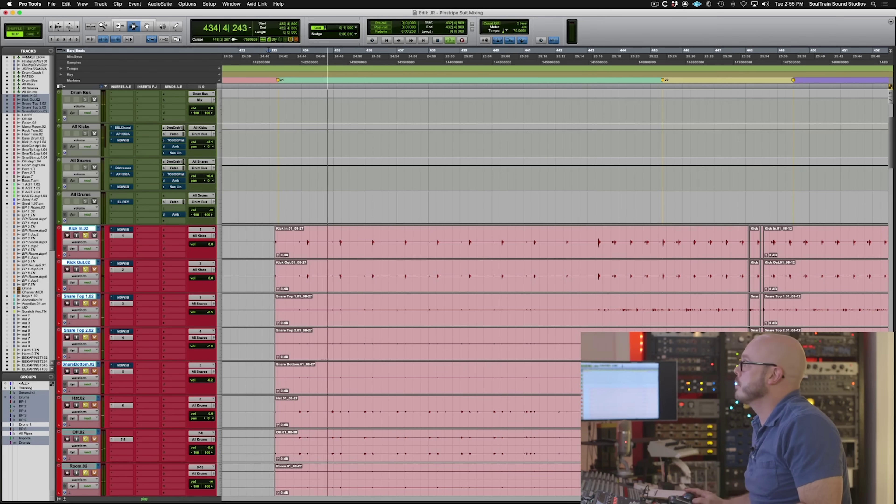
click(661, 243)
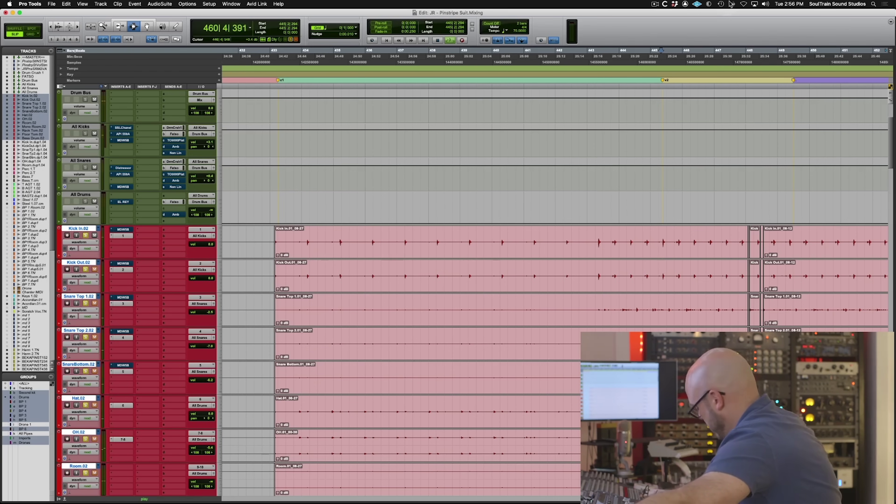
key(space)
key(space)
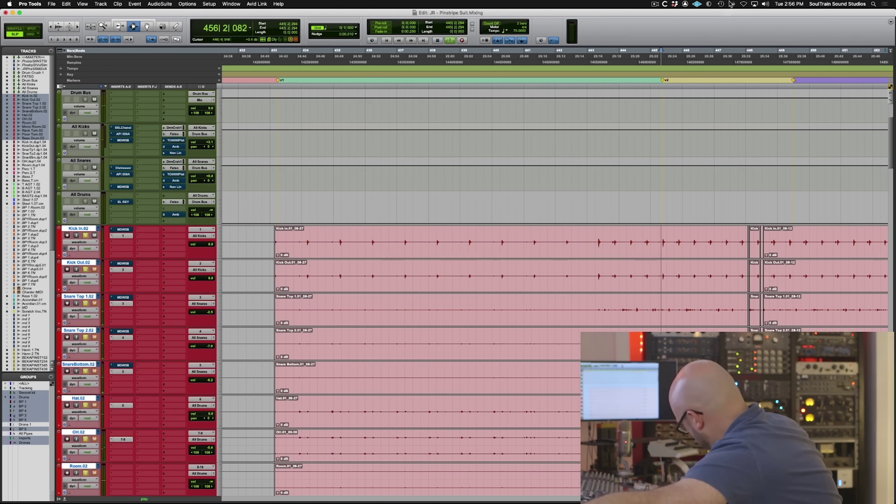
key(space)
key(space)
key(space)
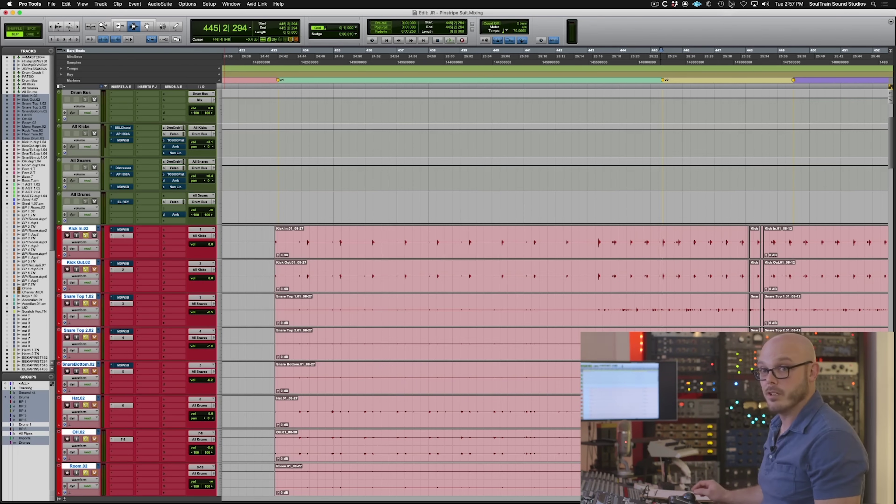
Play the drums with the Mix window showing the close-mic channels and toggle the mute on Kick In.02.
key(super+equal)
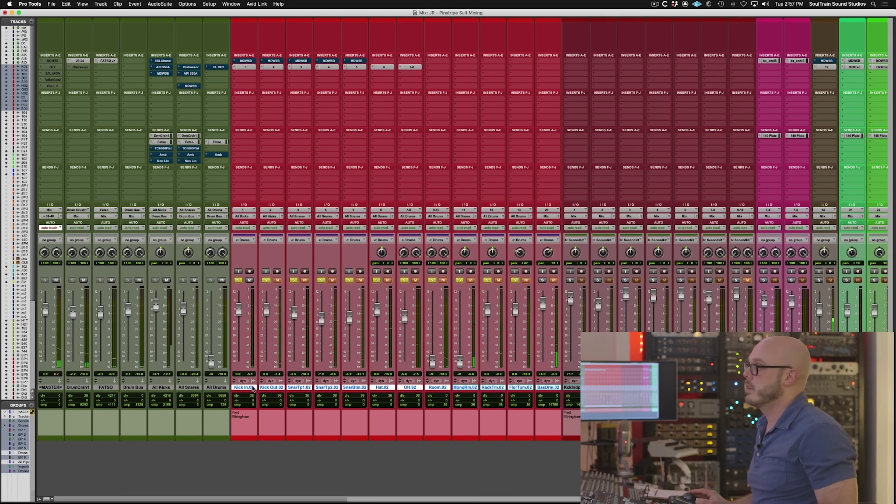
scroll(253, 388, right, 7)
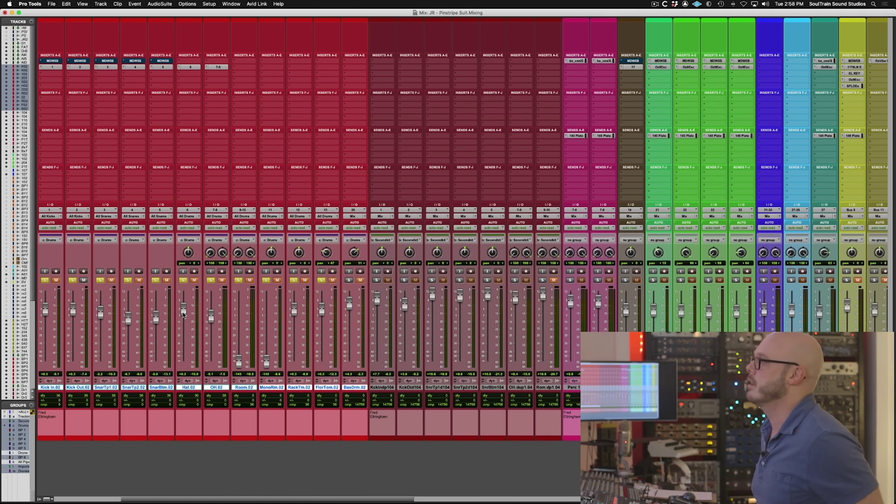
key(space)
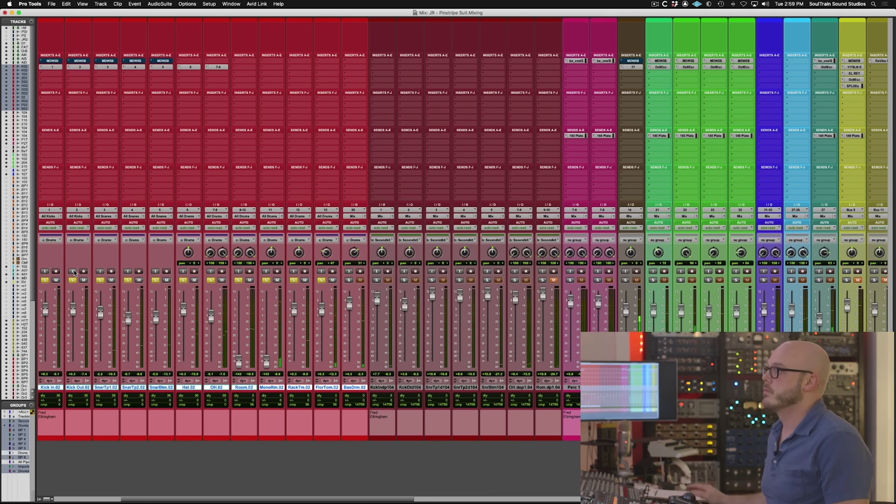
click(56, 281)
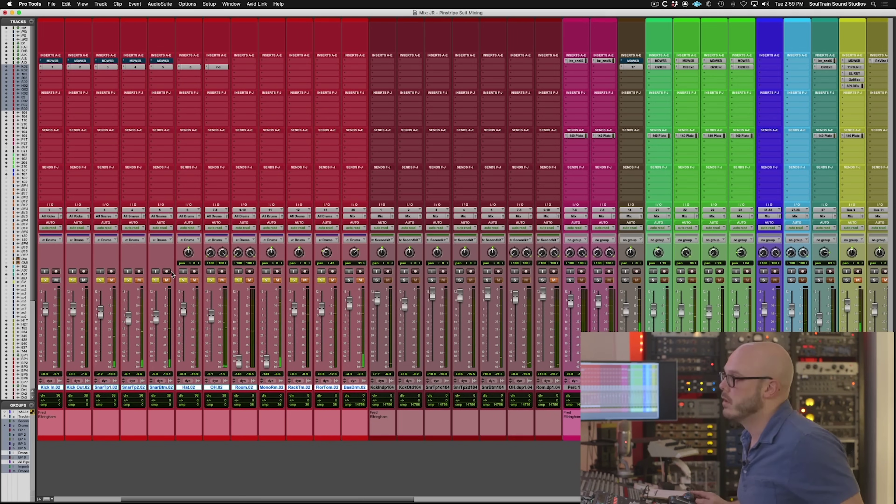
Rebalance the kick mics in the Mix window during playback, setting Kick In.02 to +2.3 dB and Kick Out.02 to +0.1 dB.
key(super+equal)
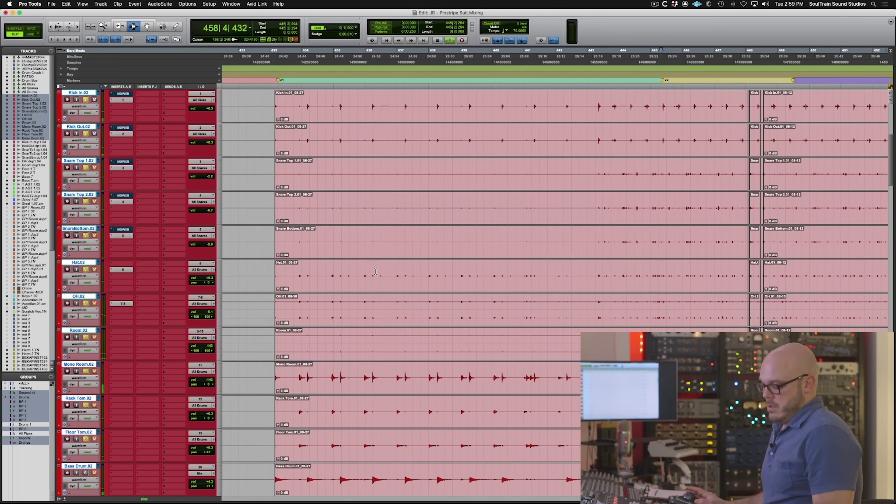
key(super+equal)
scroll(423, 329, left, 7)
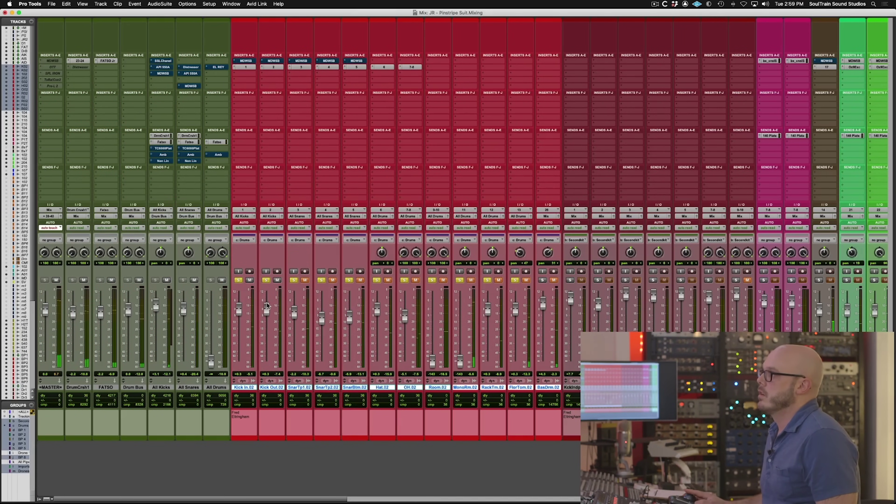
drag(238, 310, 240, 308)
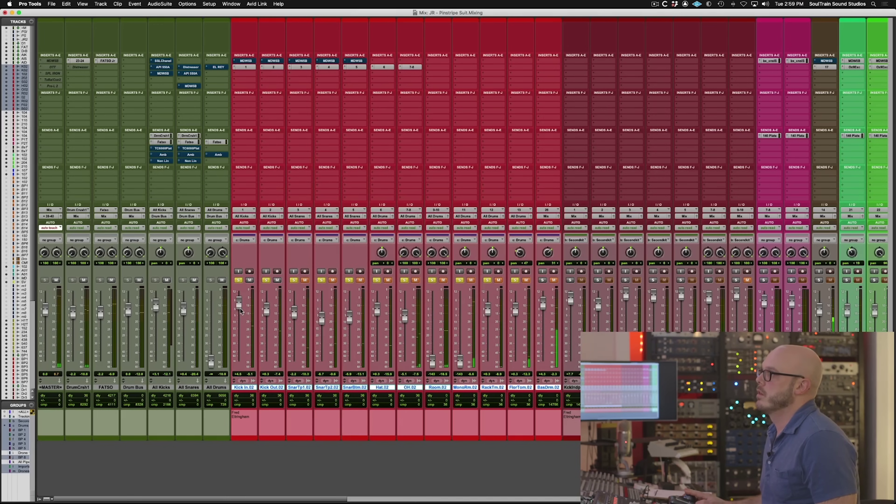
right_click(231, 307)
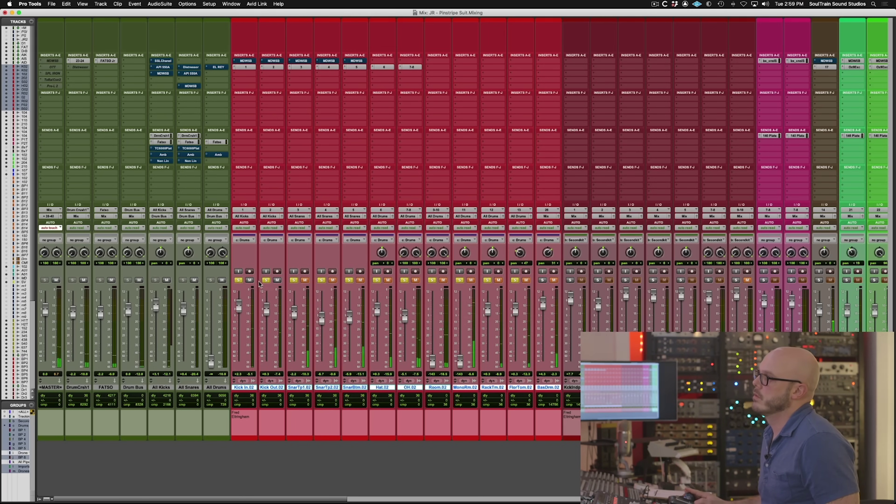
drag(263, 304, 264, 296)
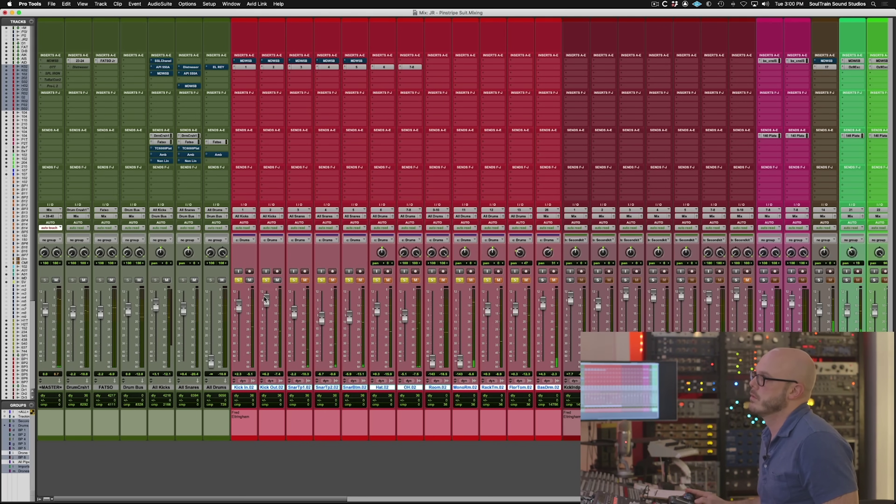
drag(264, 297, 263, 305)
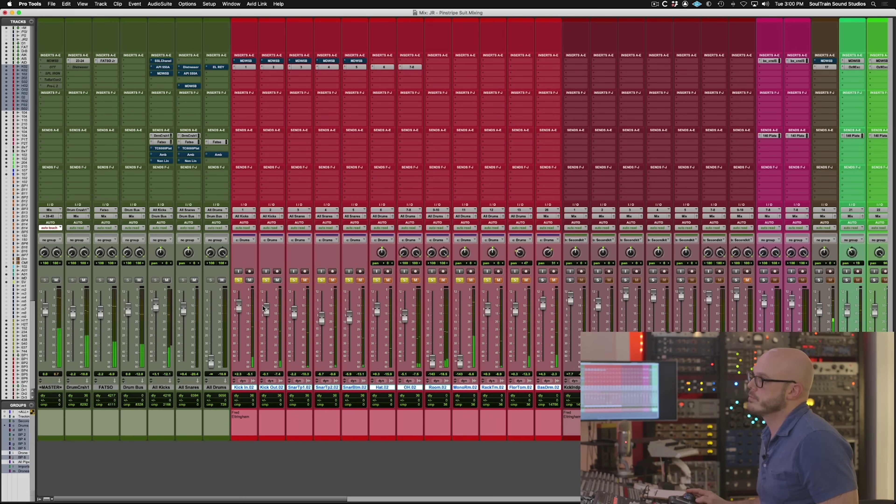